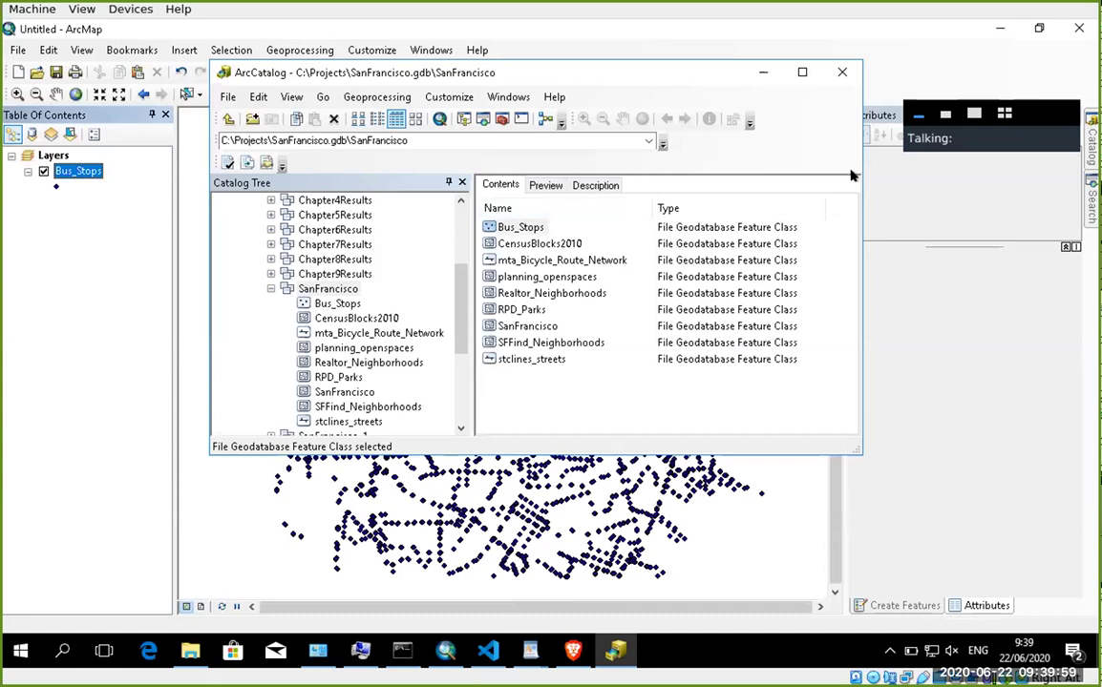
Step: Minimise ArcCatalog to return to the map and show the meeting's participants list
{"action": "left_click", "coordinate": [763, 72]}
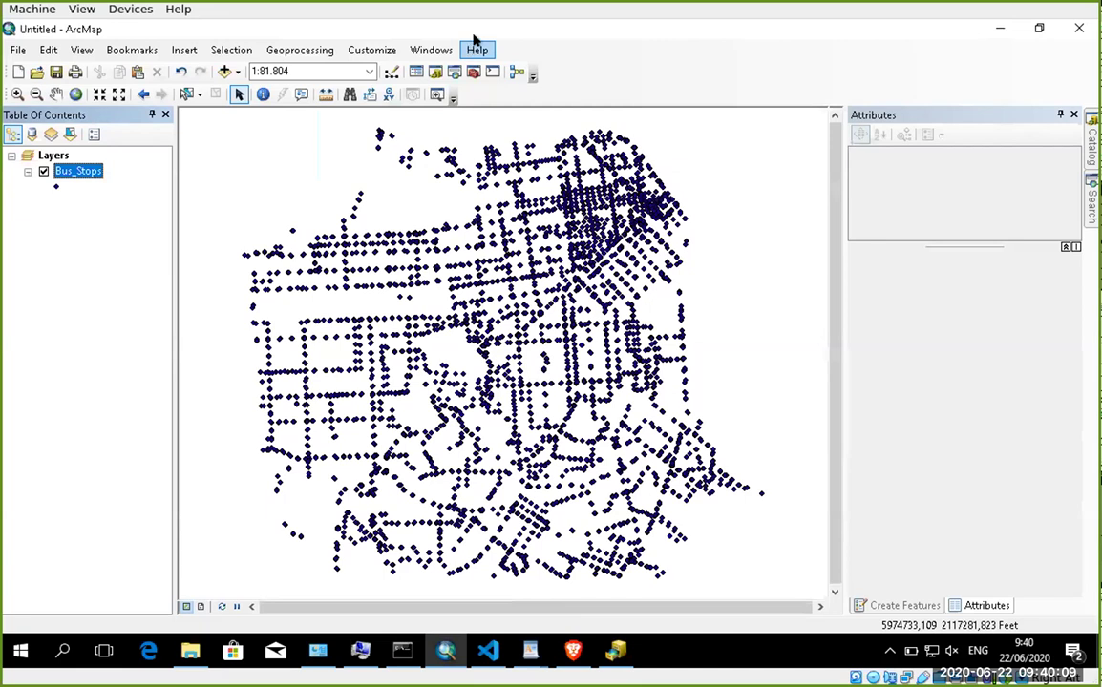
{"action": "key", "text": "alt+u"}
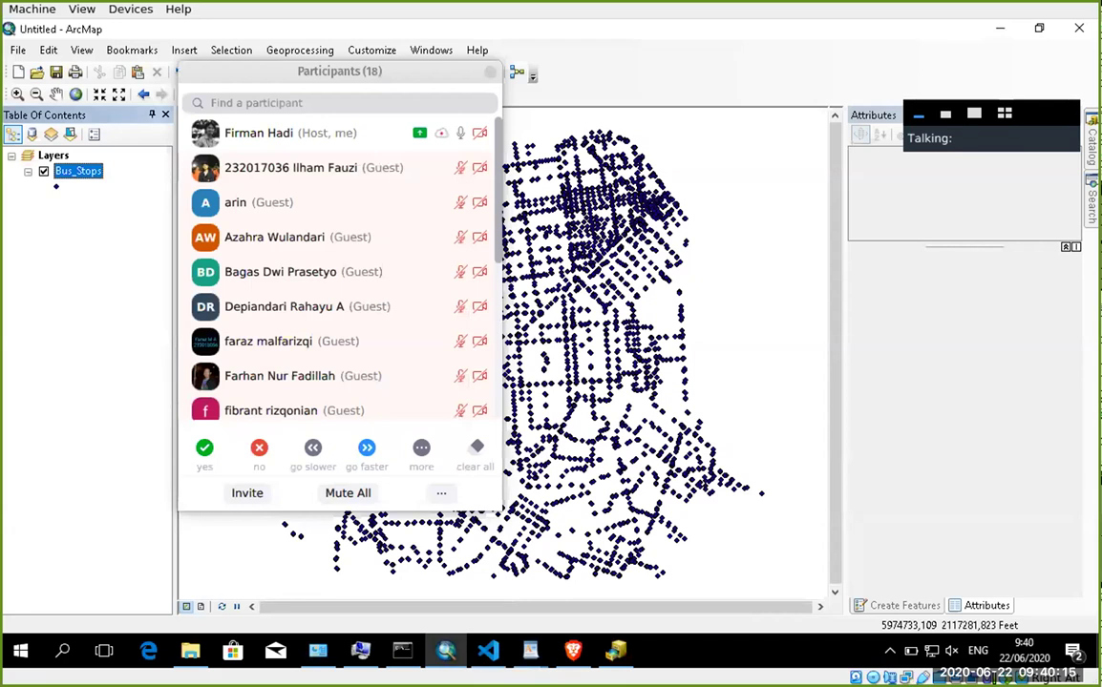
{"action": "key", "text": "alt+u"}
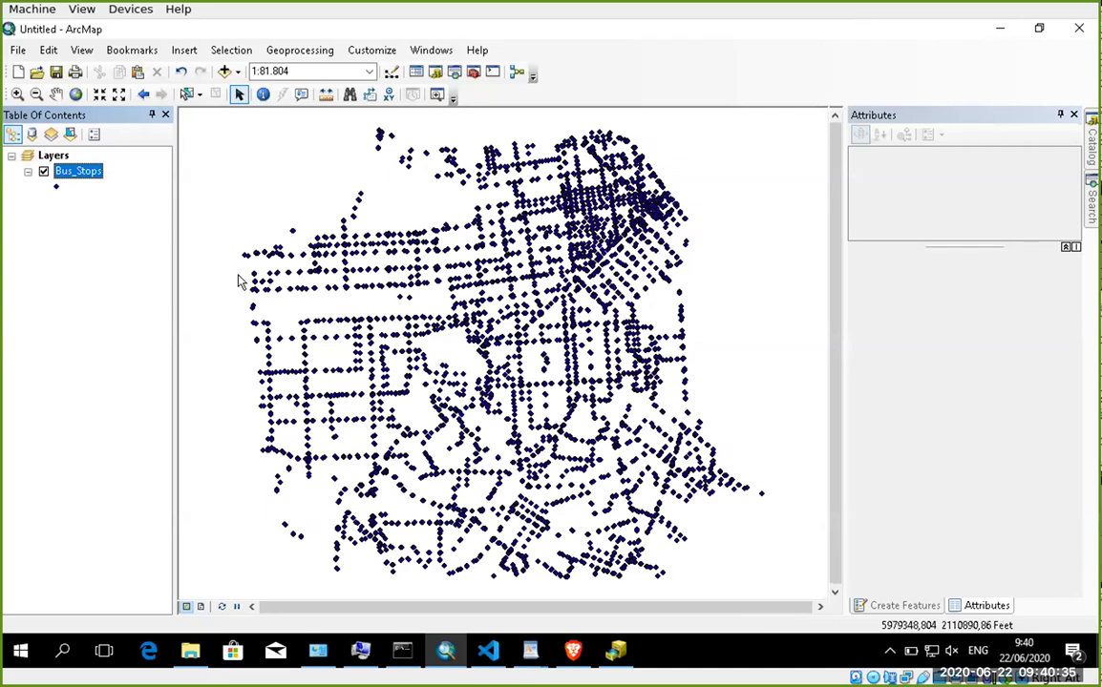
Step: Open the Bus_Stops attribute table, move it clear of the participants list and look through its columns
{"action": "right_click", "coordinate": [81, 167]}
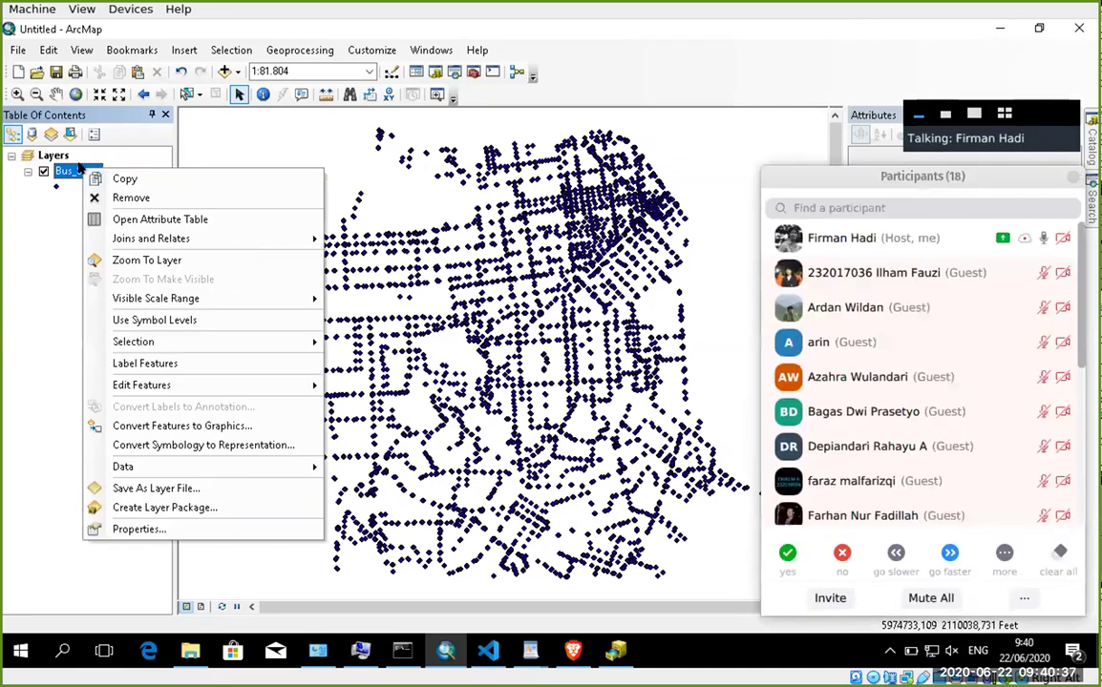
{"action": "left_click", "coordinate": [160, 223]}
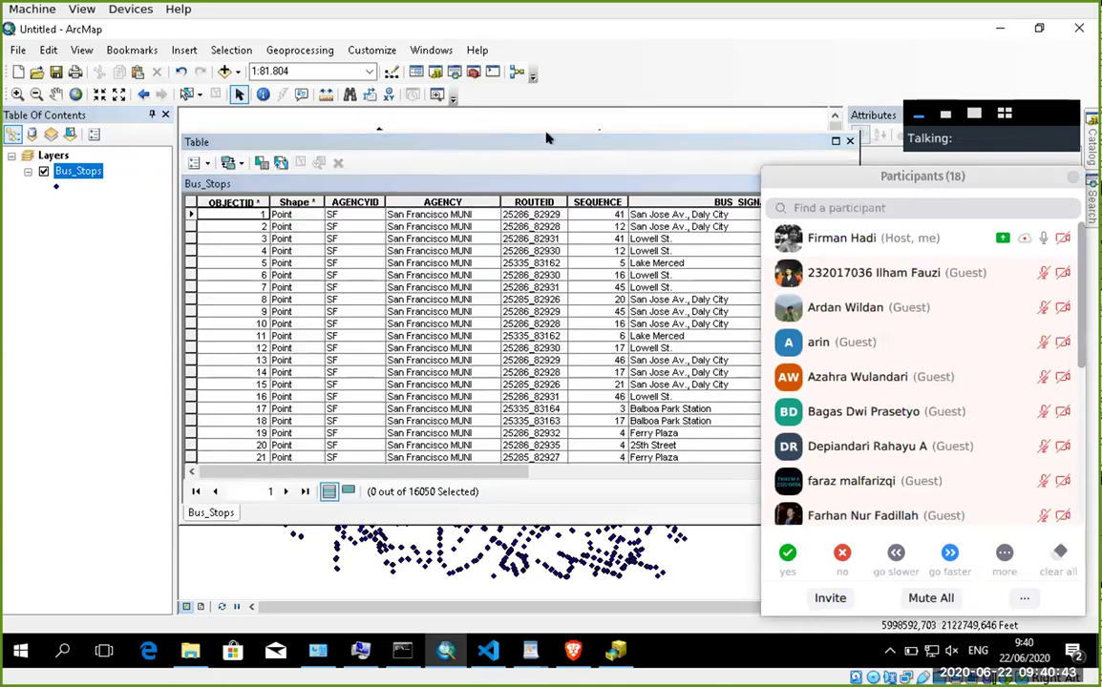
{"action": "left_click_drag", "start_coordinate": [530, 141], "coordinate": [320, 217]}
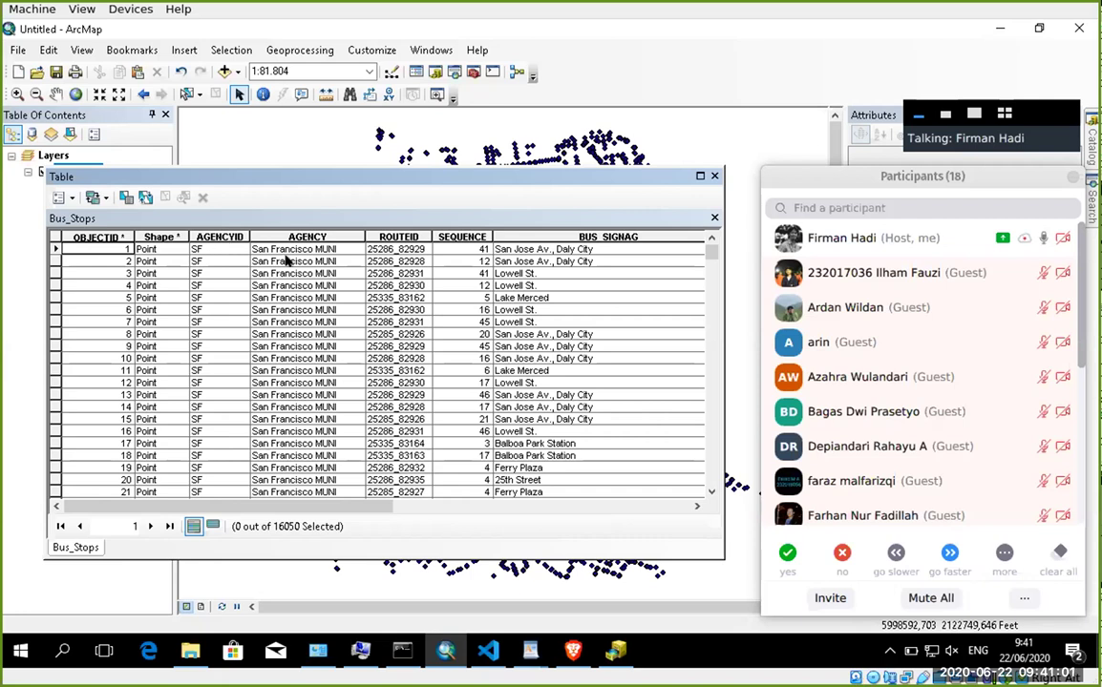
{"action": "left_click_drag", "start_coordinate": [363, 507], "coordinate": [675, 534]}
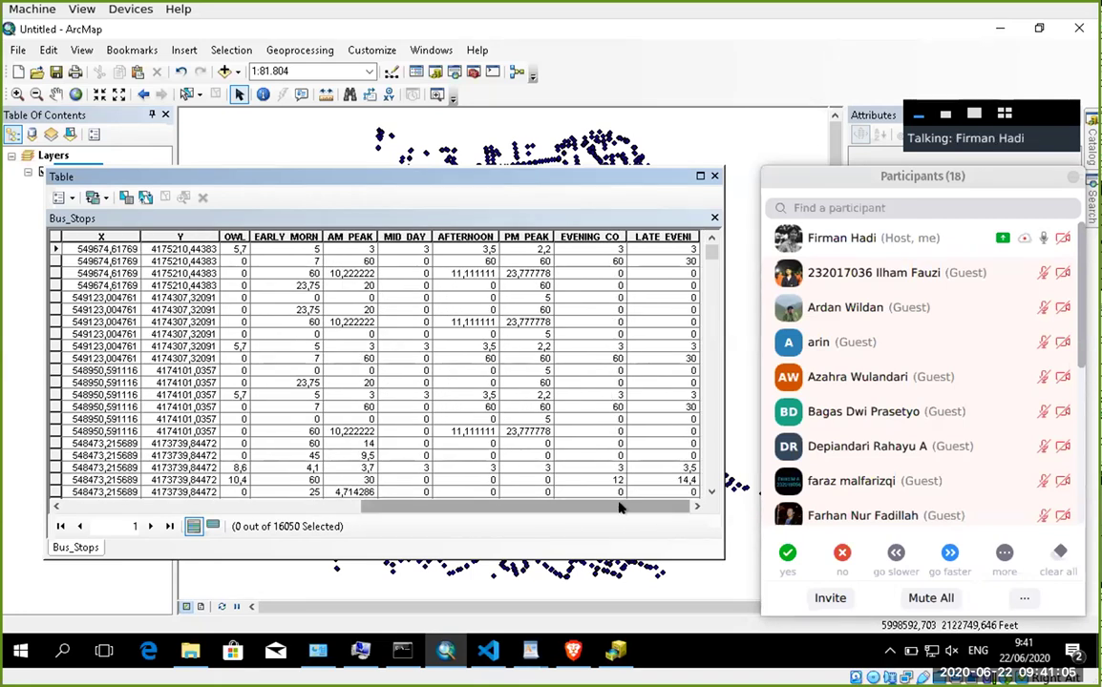
{"action": "left_click_drag", "start_coordinate": [587, 512], "coordinate": [515, 513]}
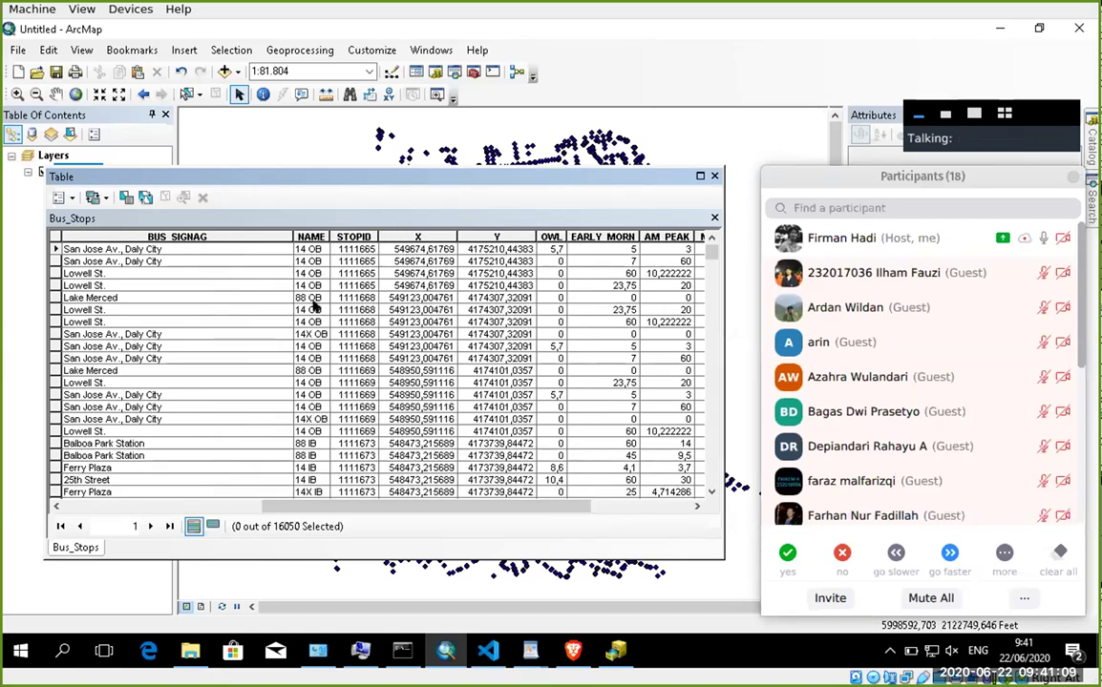
Step: Start a Select by Attributes query on Bus_Stops and add the NAME field to the WHERE clause
{"action": "left_click", "coordinate": [72, 198]}
{"action": "left_click", "coordinate": [92, 239]}
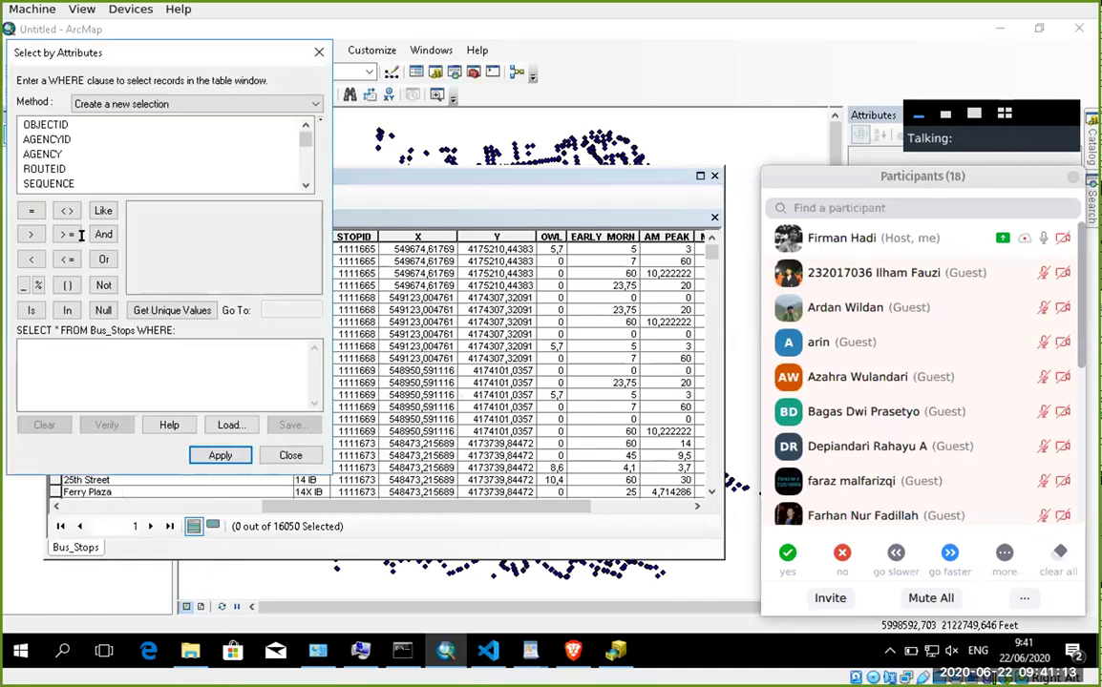
{"action": "left_click", "coordinate": [303, 187]}
{"action": "left_click", "coordinate": [304, 187]}
{"action": "left_click", "coordinate": [304, 187]}
{"action": "left_click", "coordinate": [304, 187]}
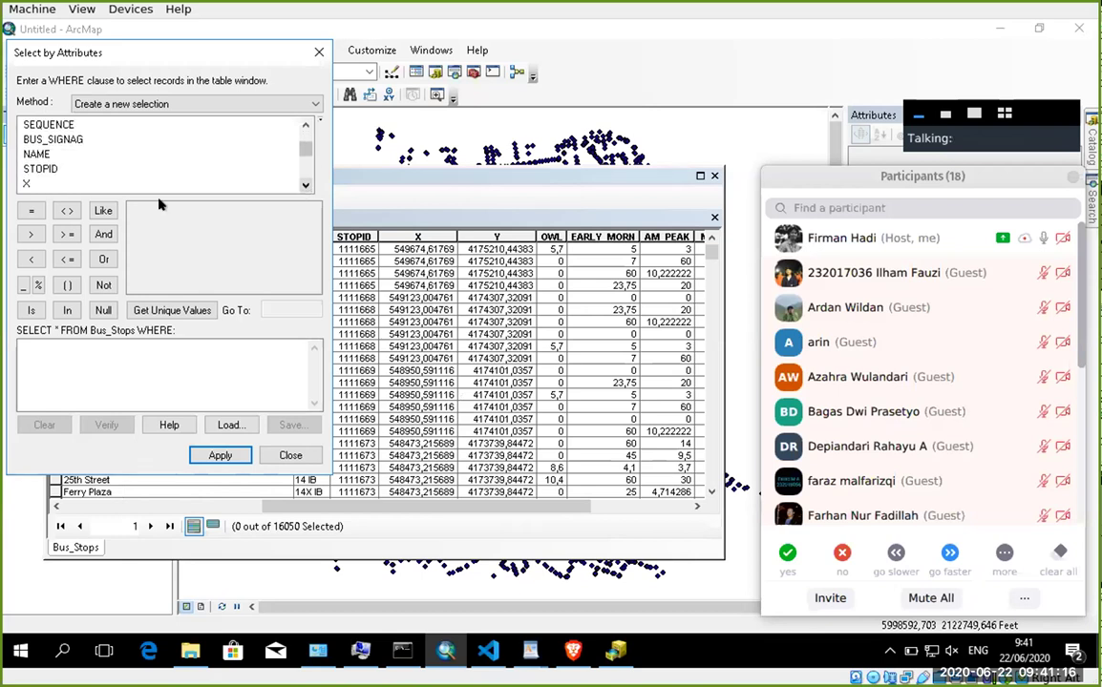
{"action": "left_click", "coordinate": [38, 154]}
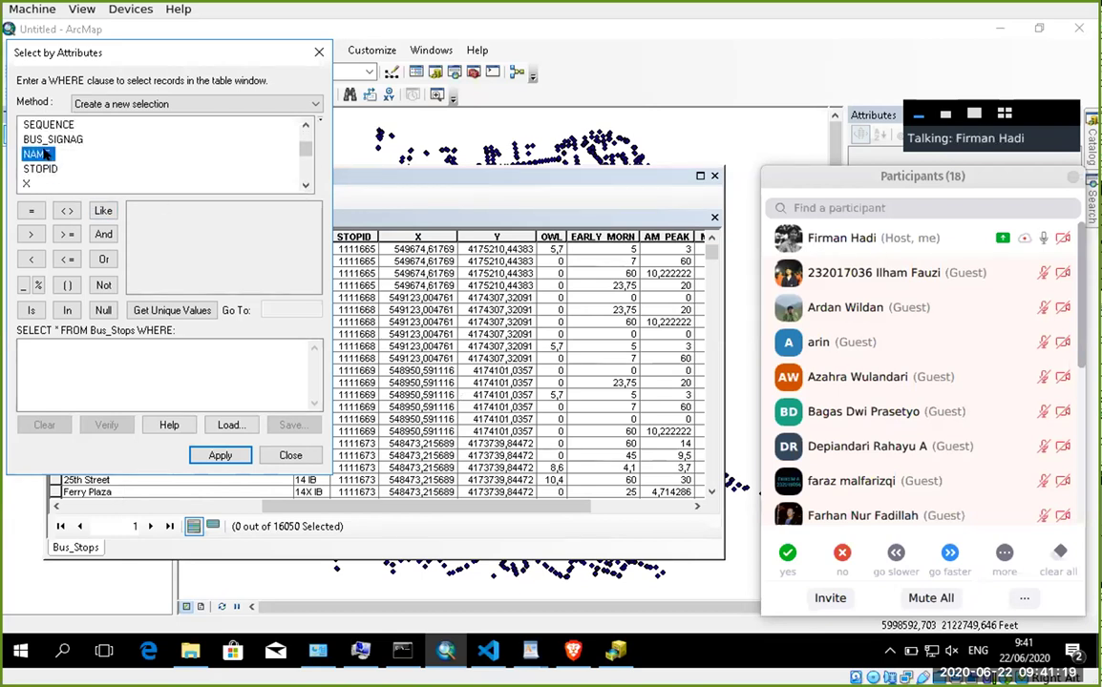
{"action": "double_click", "coordinate": [38, 153]}
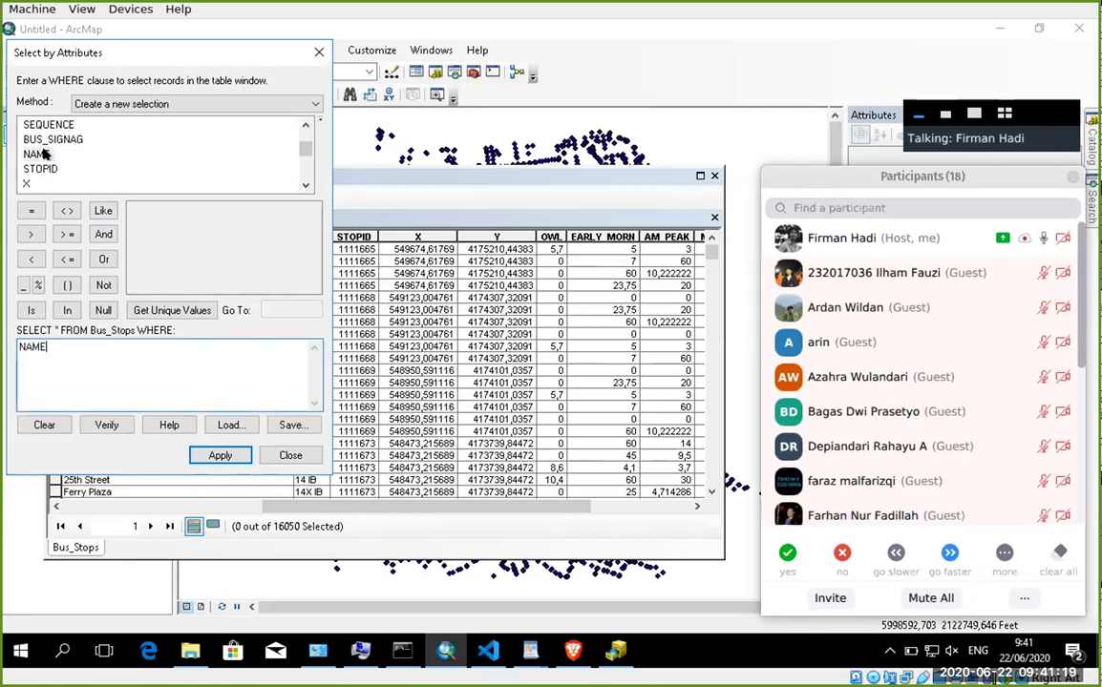
Step: List the unique values of NAME and complete the WHERE clause as NAME LIKE '108%'
{"action": "left_click", "coordinate": [197, 311]}
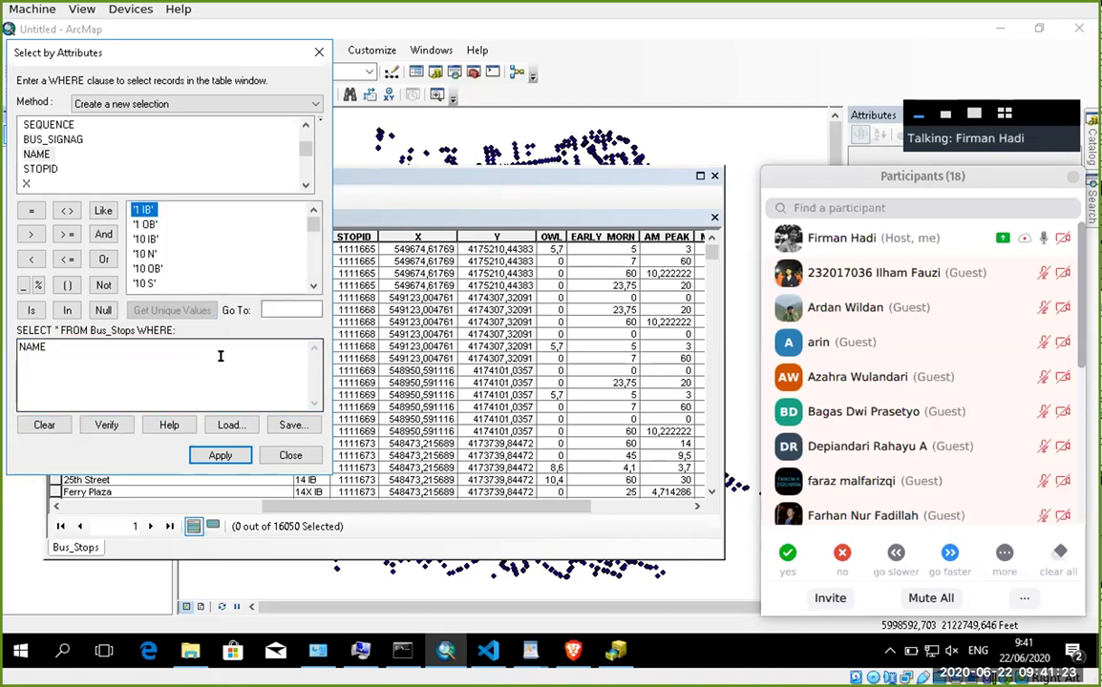
{"action": "left_click", "coordinate": [315, 287]}
{"action": "left_click", "coordinate": [315, 288]}
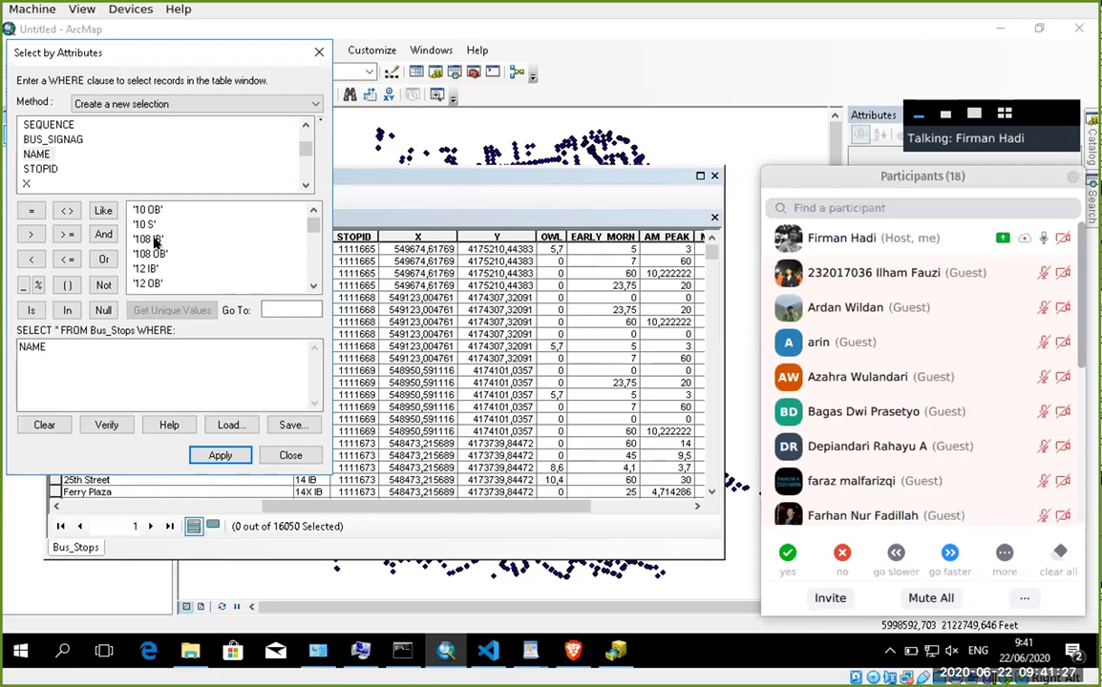
{"action": "type", "text": "LIKE"}
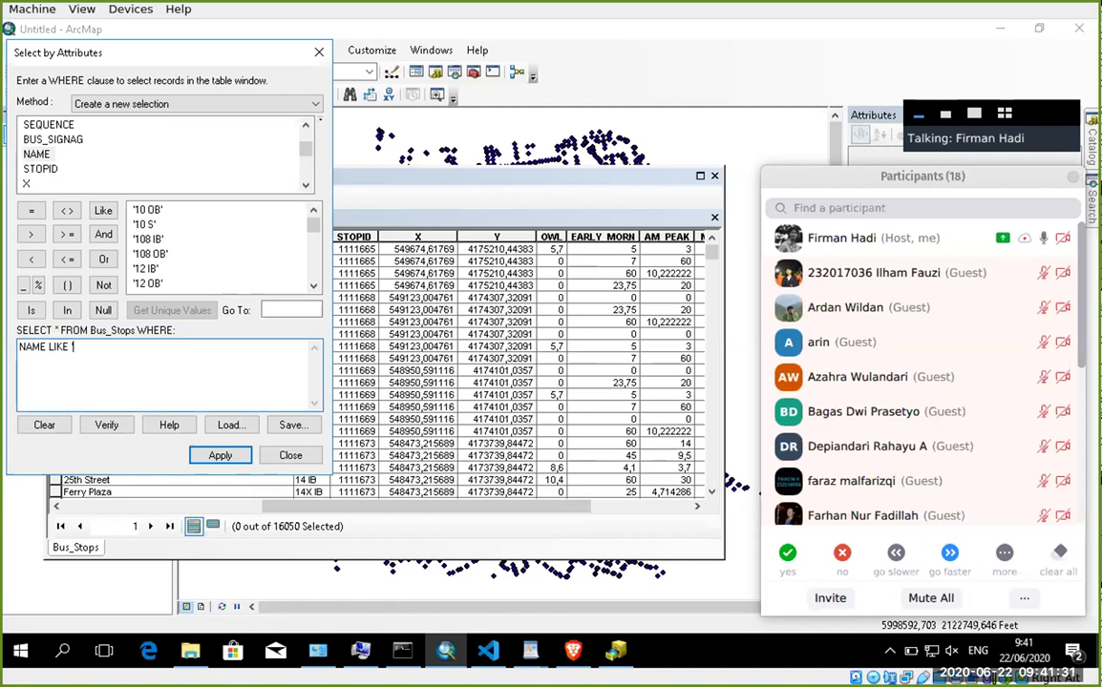
{"action": "type", "text": " '108%"}
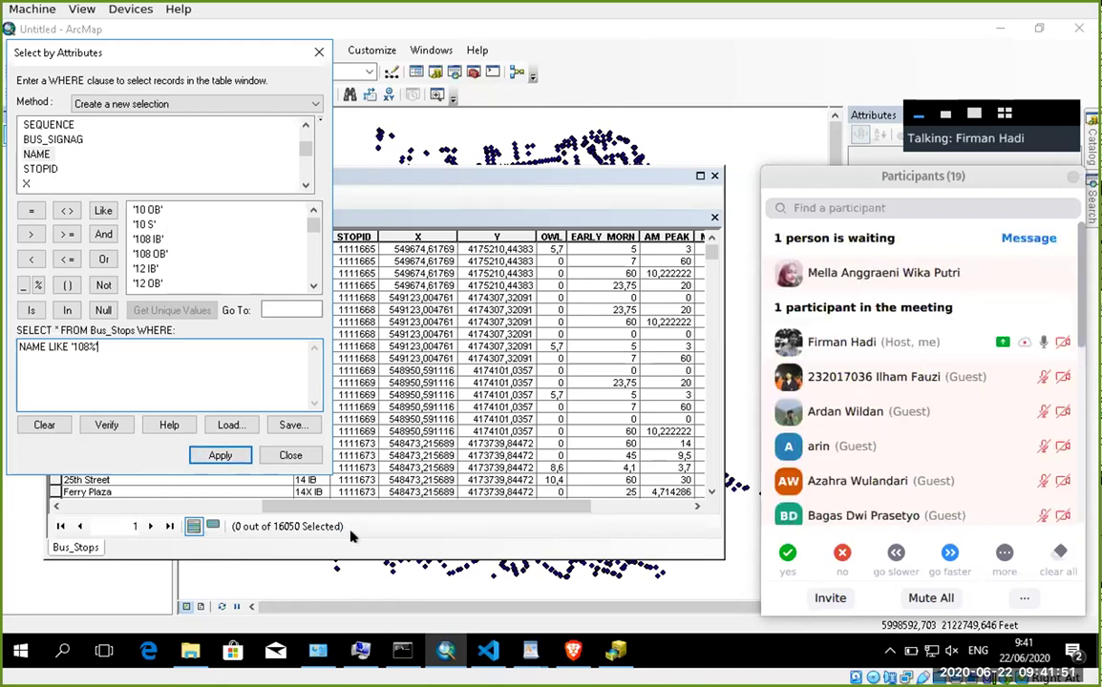
Step: Admit the waiting participant to the meeting
{"action": "mouse_move", "coordinate": [978, 288]}
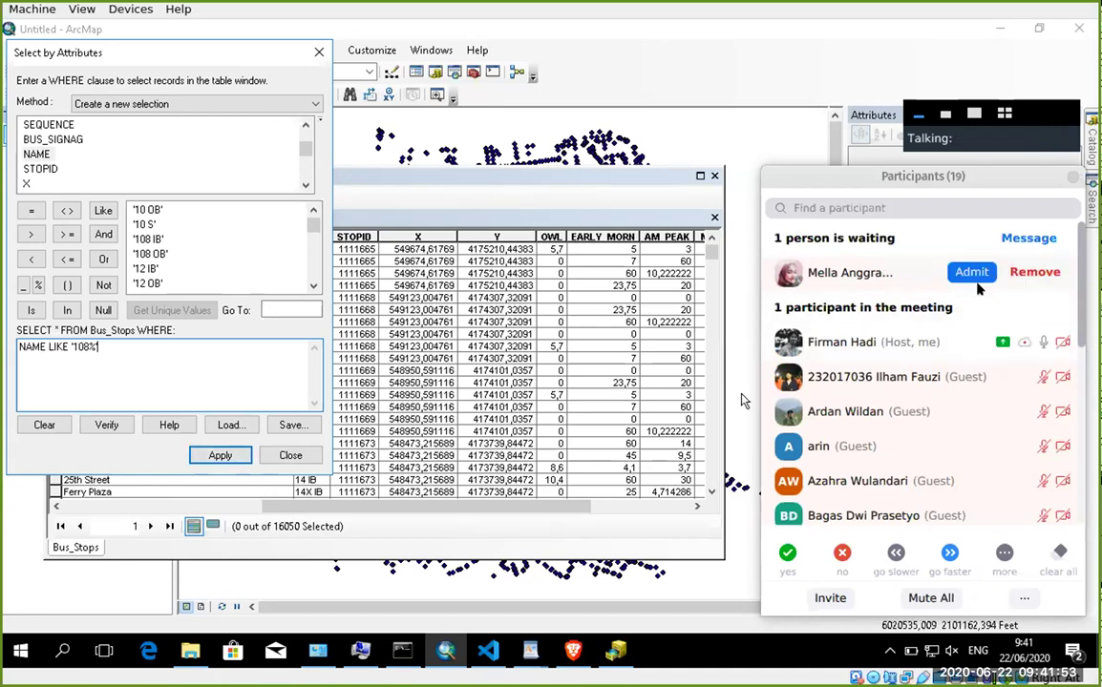
{"action": "left_click", "coordinate": [743, 401]}
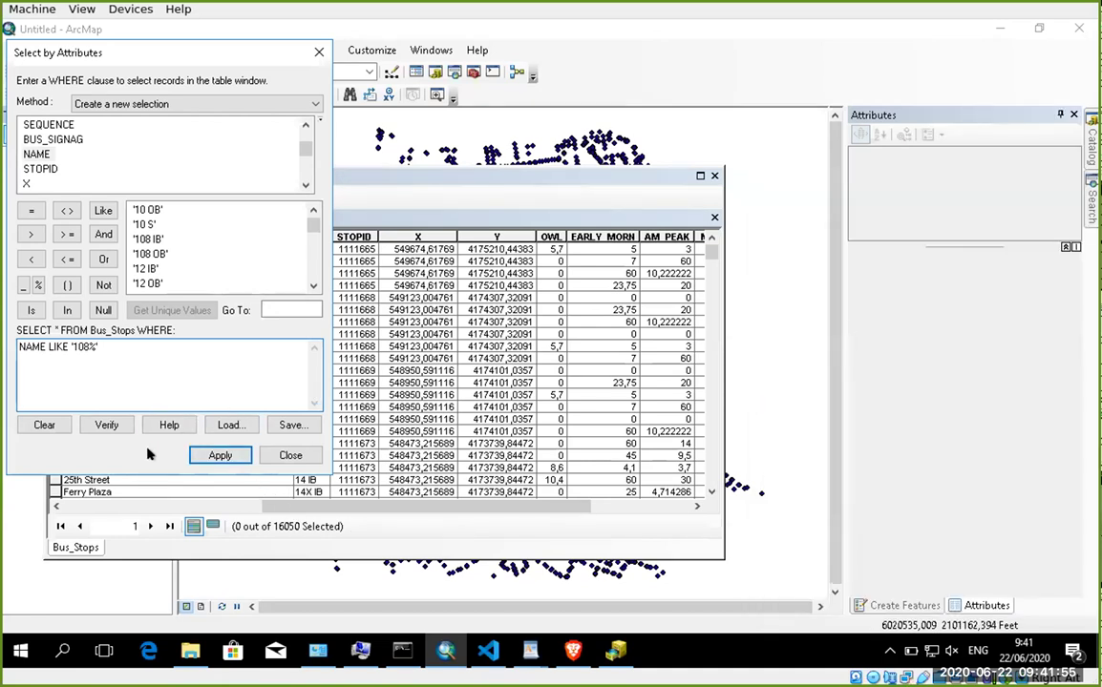
Step: Apply the query to Bus_Stops and show only the selected records in the attribute table
{"action": "left_click", "coordinate": [206, 457]}
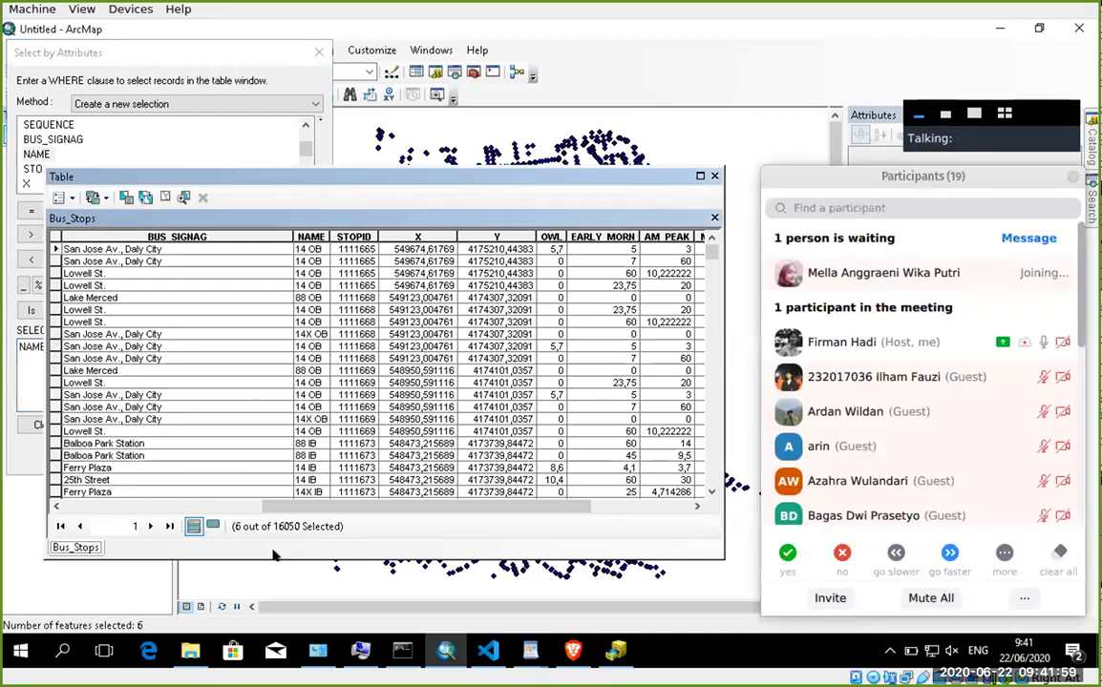
{"action": "left_click", "coordinate": [212, 526]}
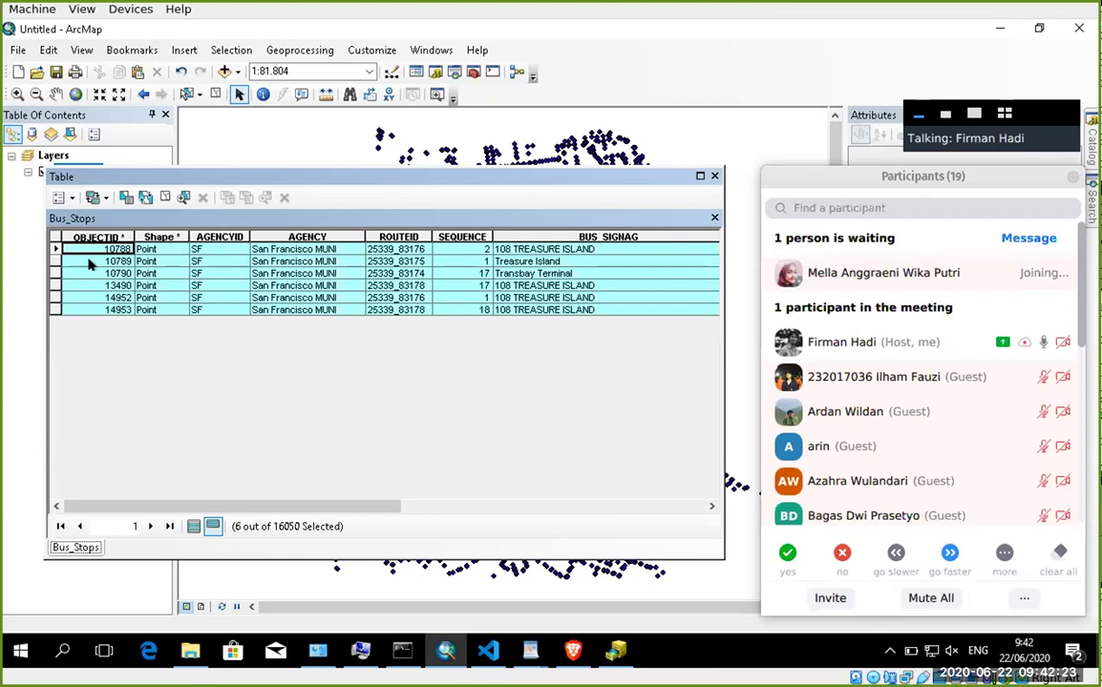
{"action": "left_click", "coordinate": [59, 196]}
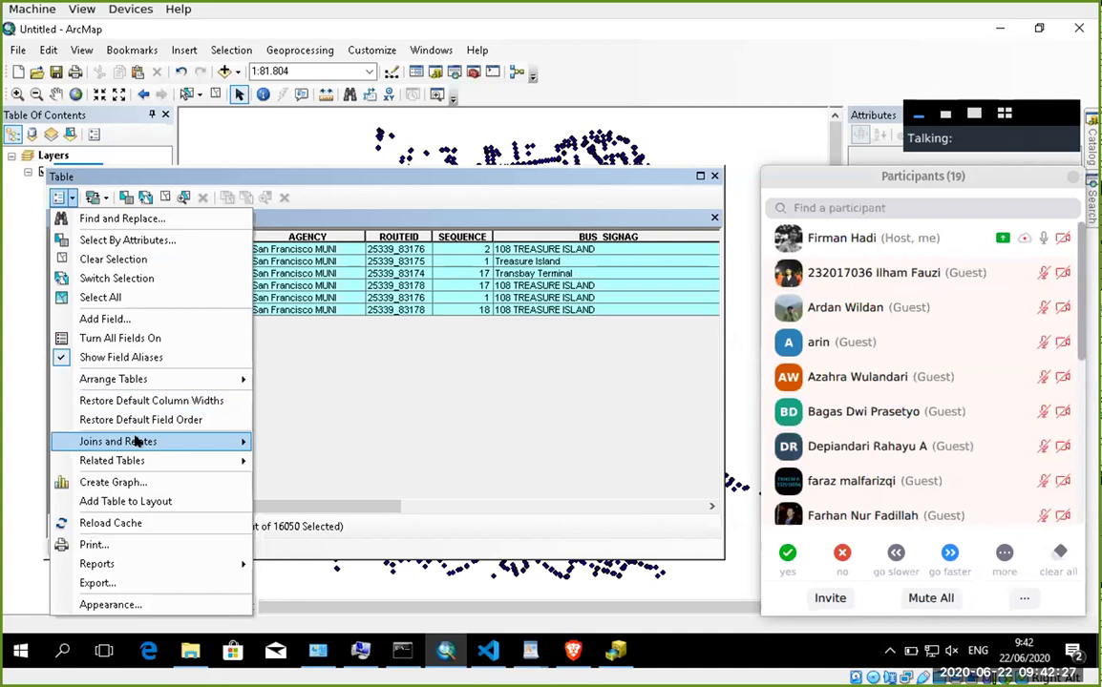
{"action": "left_click", "coordinate": [185, 583]}
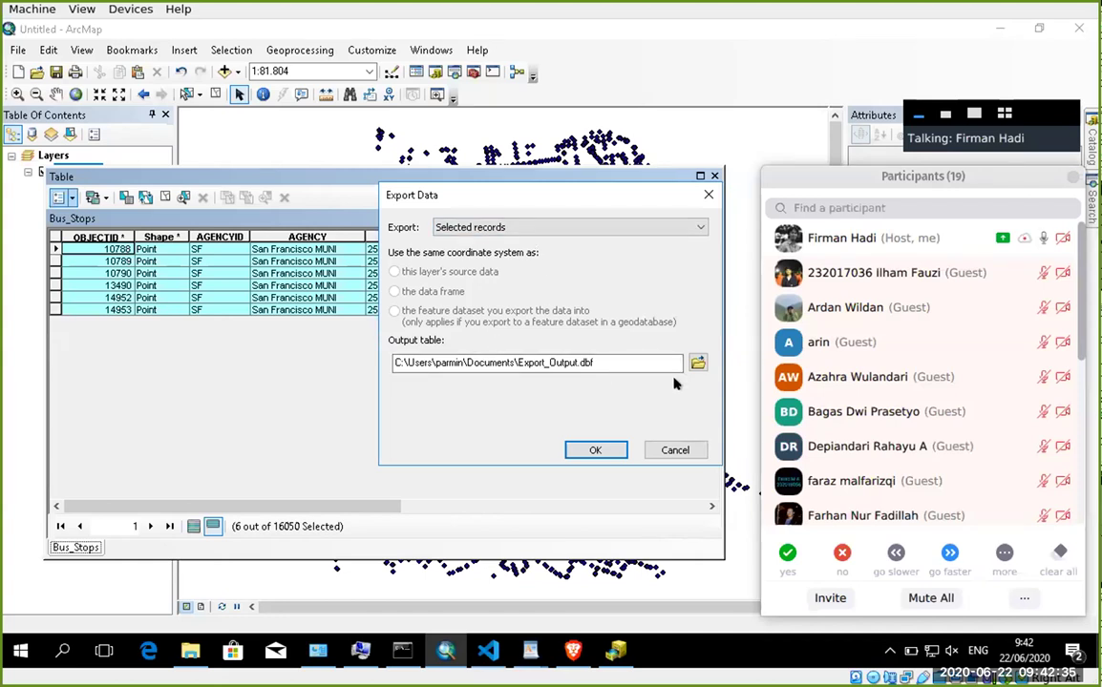
{"action": "left_click", "coordinate": [674, 450]}
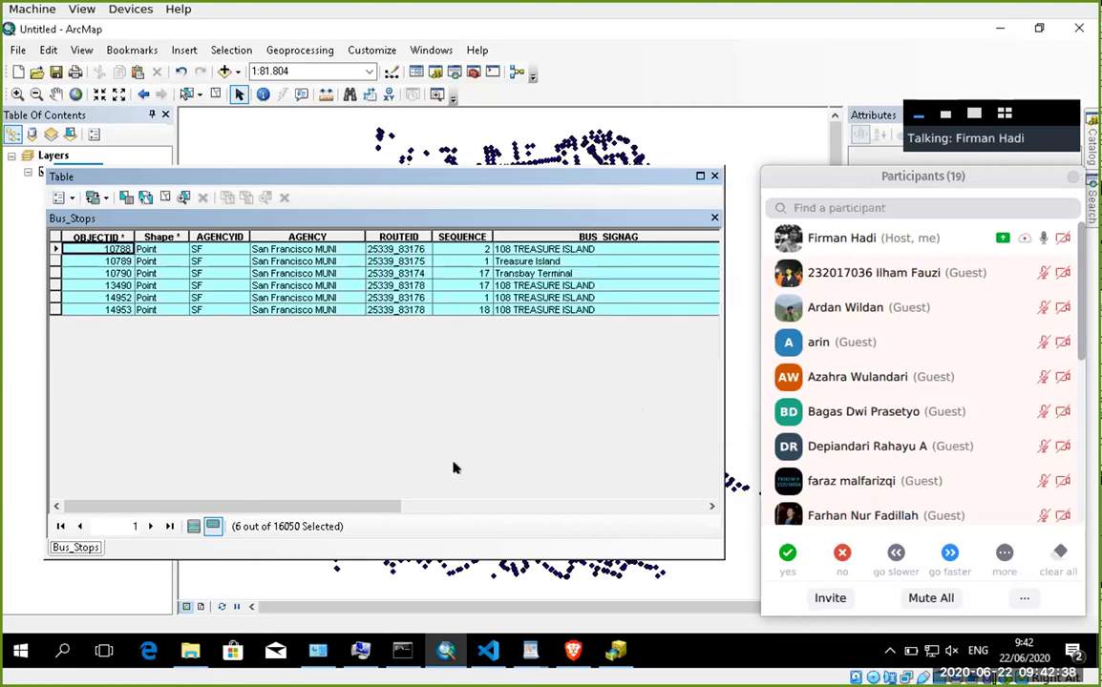
Step: Export the selected Bus_Stops features to Export_Output.shp with the layer's source coordinate system and add the result to the map
{"action": "left_click", "coordinate": [714, 175]}
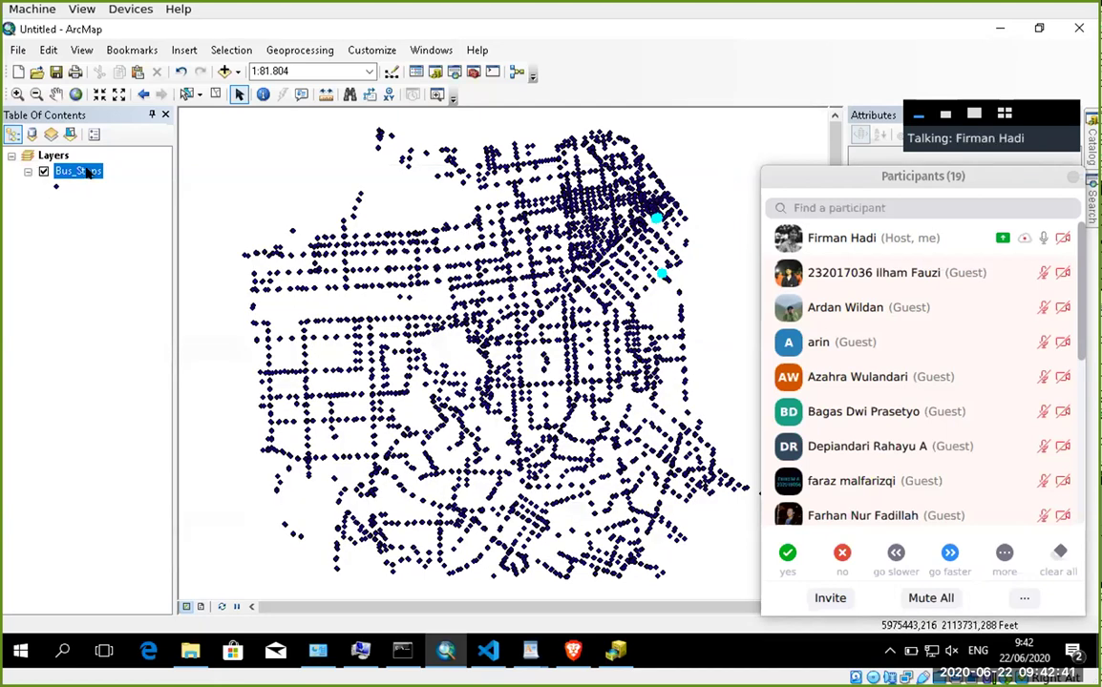
{"action": "right_click", "coordinate": [84, 171]}
{"action": "mouse_move", "coordinate": [232, 469]}
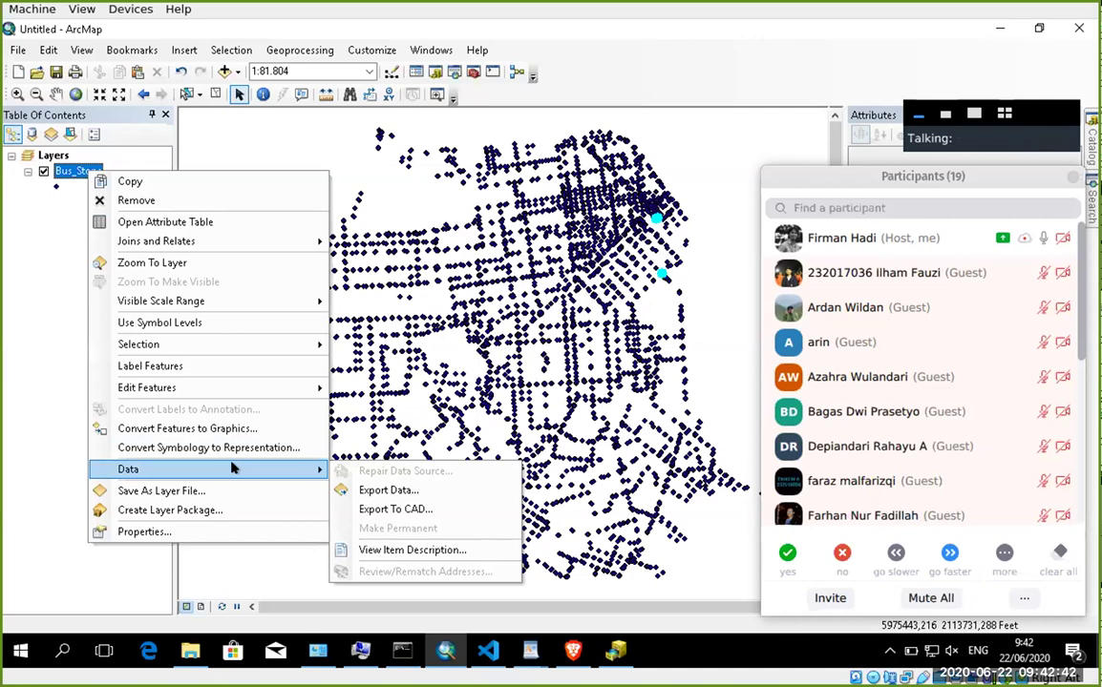
{"action": "left_click", "coordinate": [386, 488]}
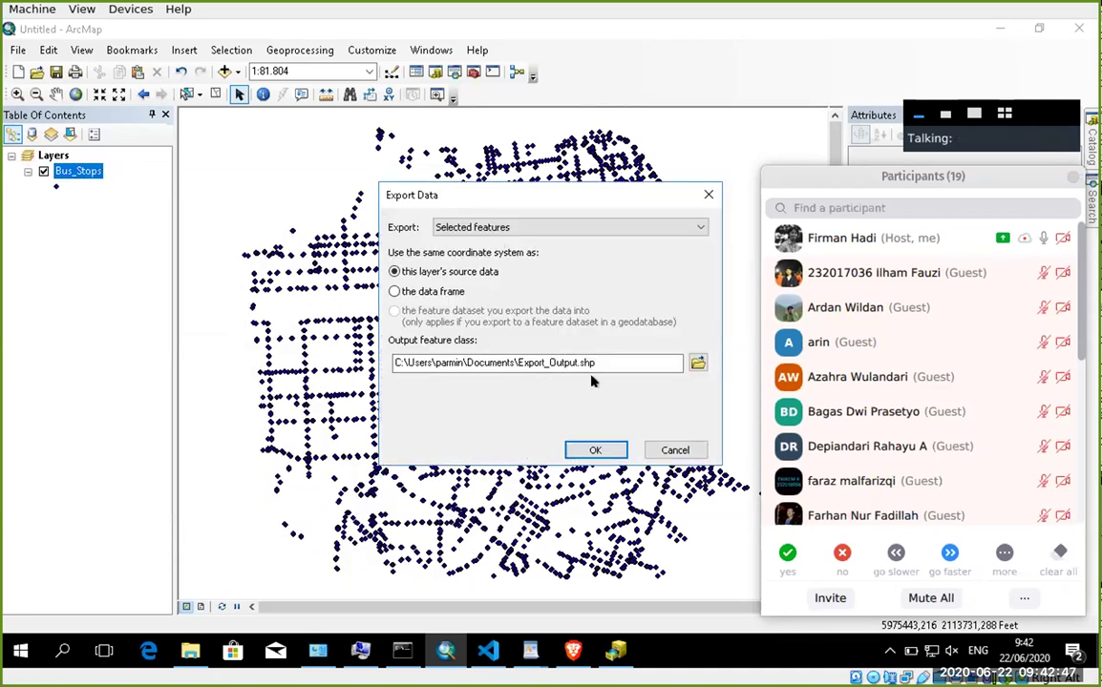
{"action": "left_click", "coordinate": [597, 450]}
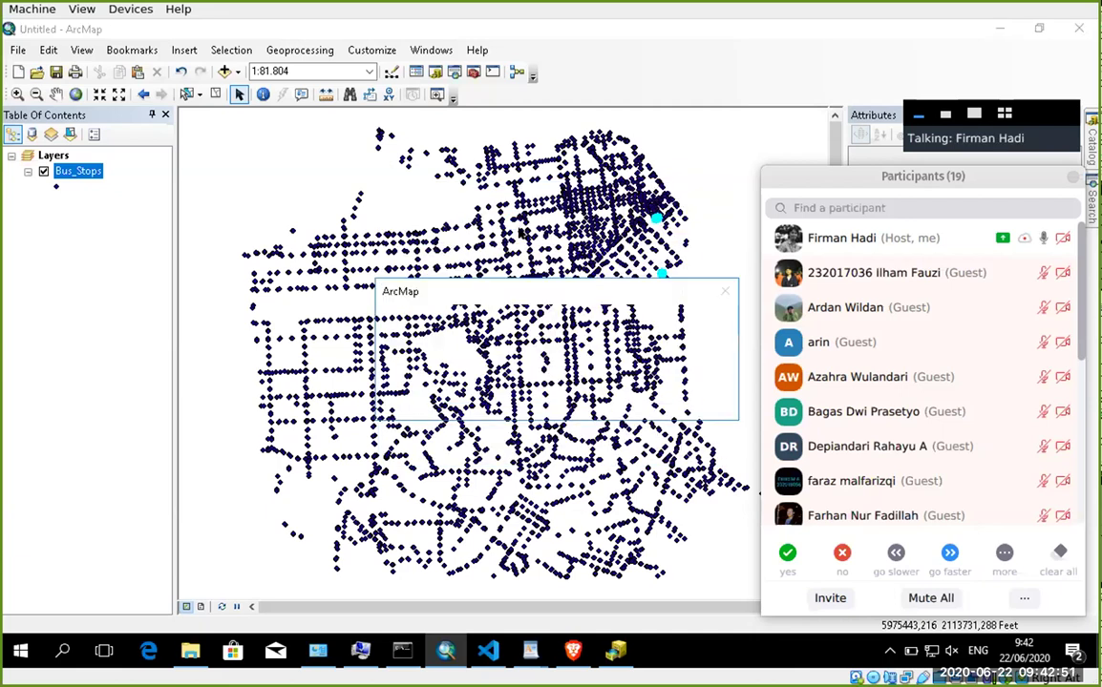
{"action": "left_click", "coordinate": [599, 399]}
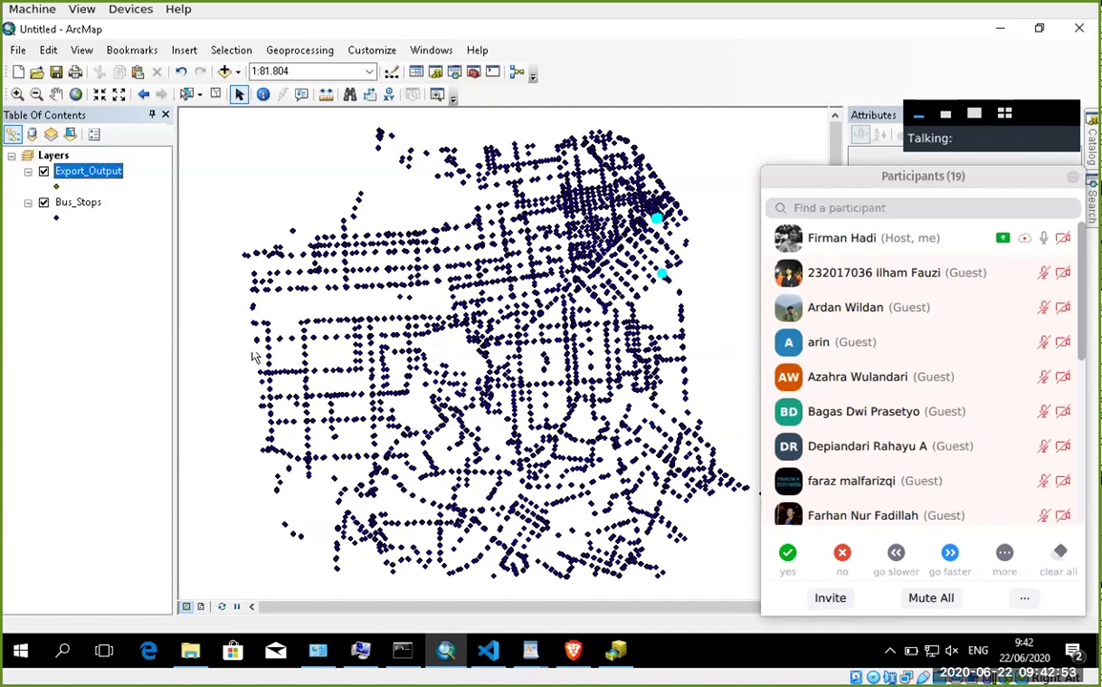
Step: Hide the Bus_Stops layer, then open the Export_Output attribute table and examine its columns
{"action": "left_click", "coordinate": [44, 202]}
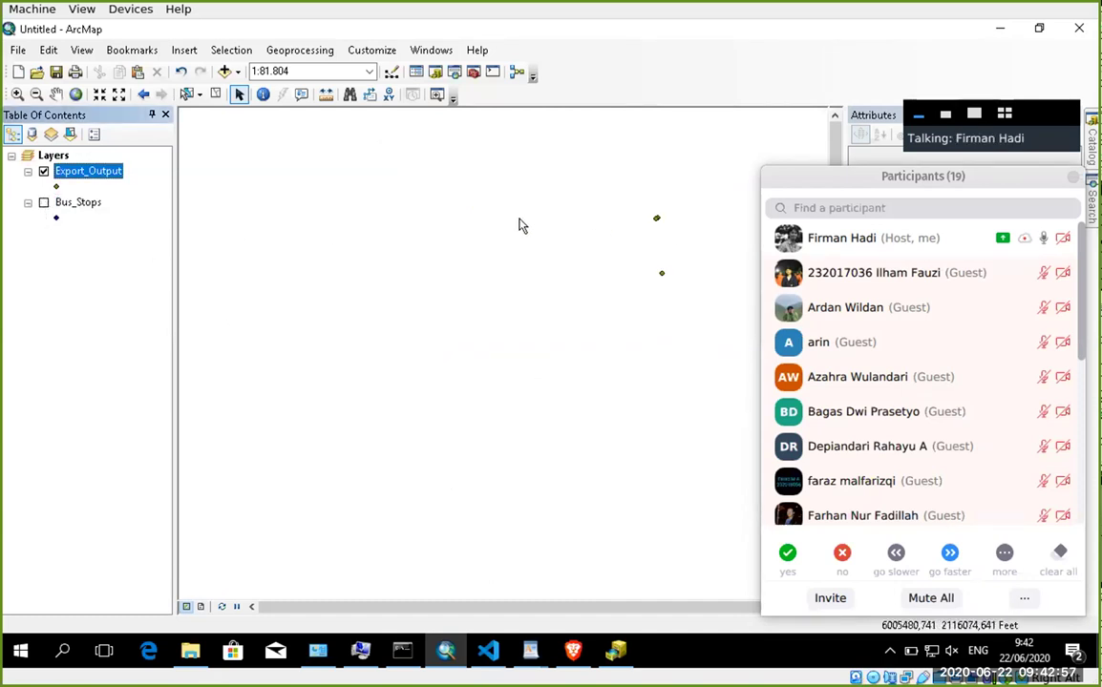
{"action": "right_click", "coordinate": [95, 170]}
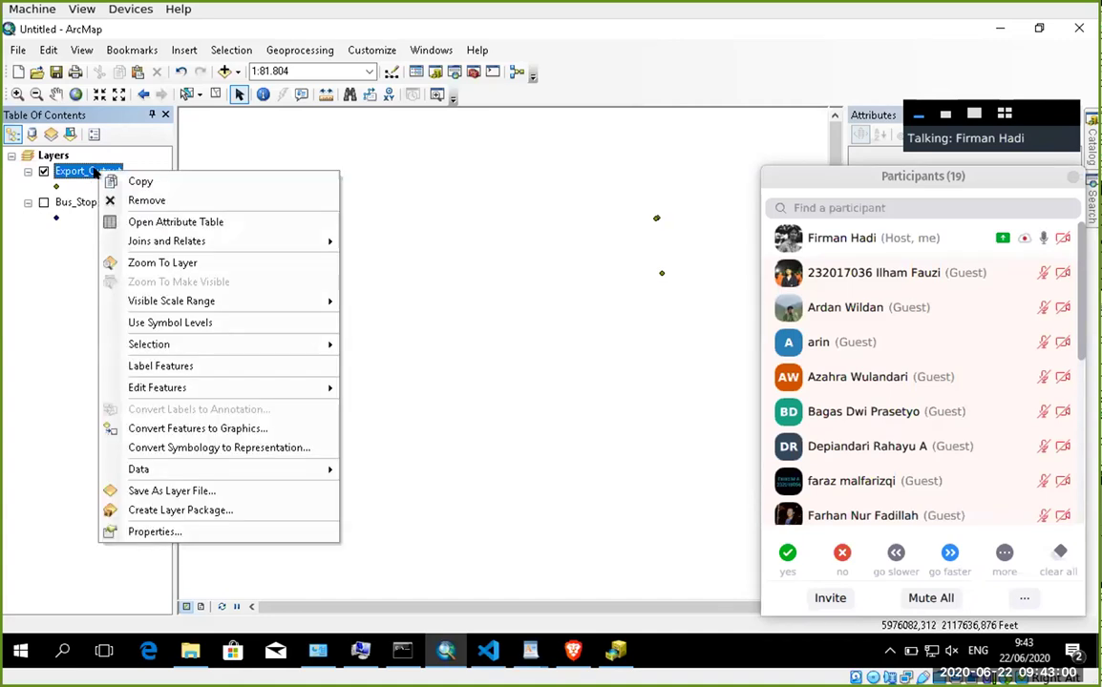
{"action": "left_click", "coordinate": [179, 222]}
{"action": "left_click_drag", "start_coordinate": [273, 507], "coordinate": [648, 487]}
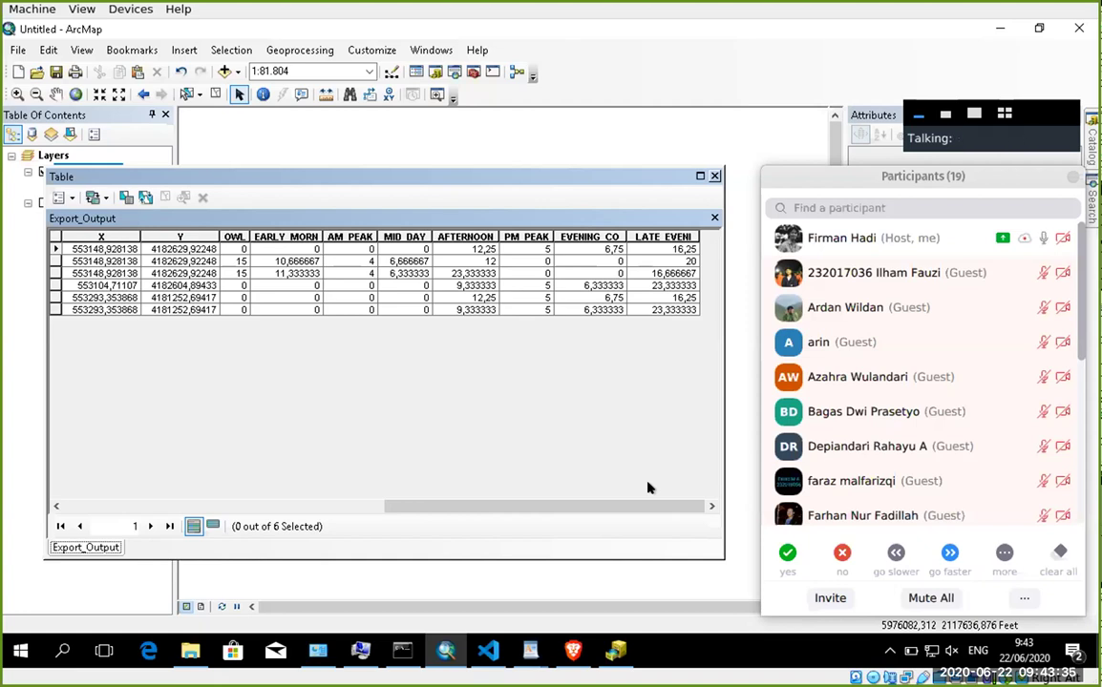
{"action": "left_click_drag", "start_coordinate": [565, 507], "coordinate": [364, 507]}
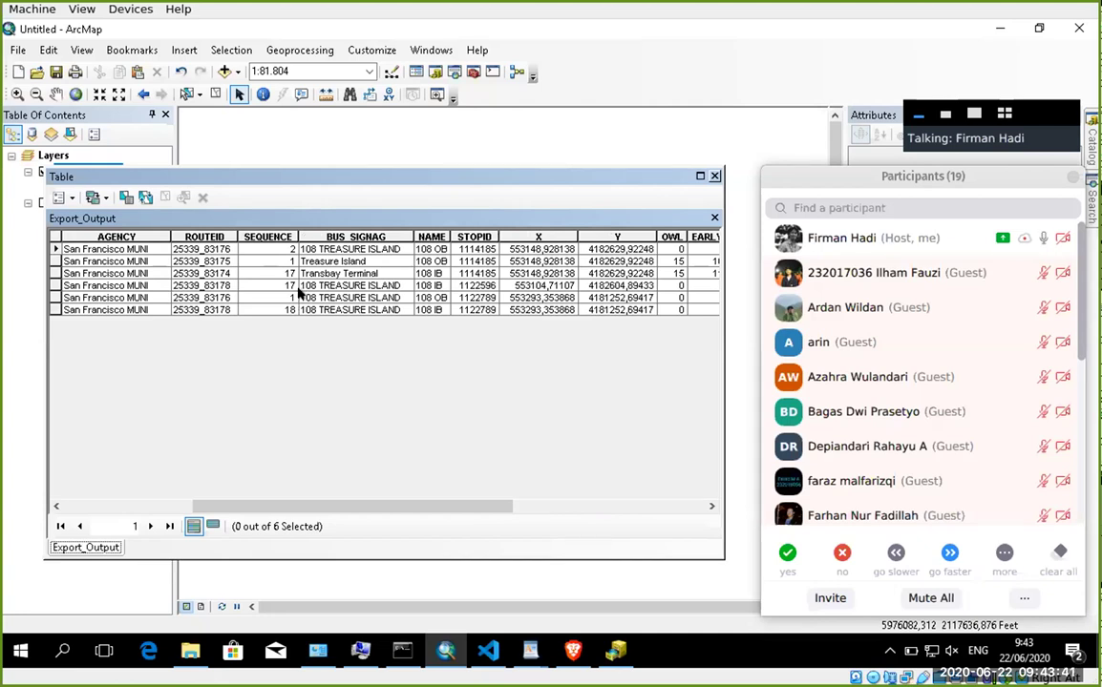
Step: Examine the table commands available for Export_Output, then close its attribute table
{"action": "left_click", "coordinate": [66, 199]}
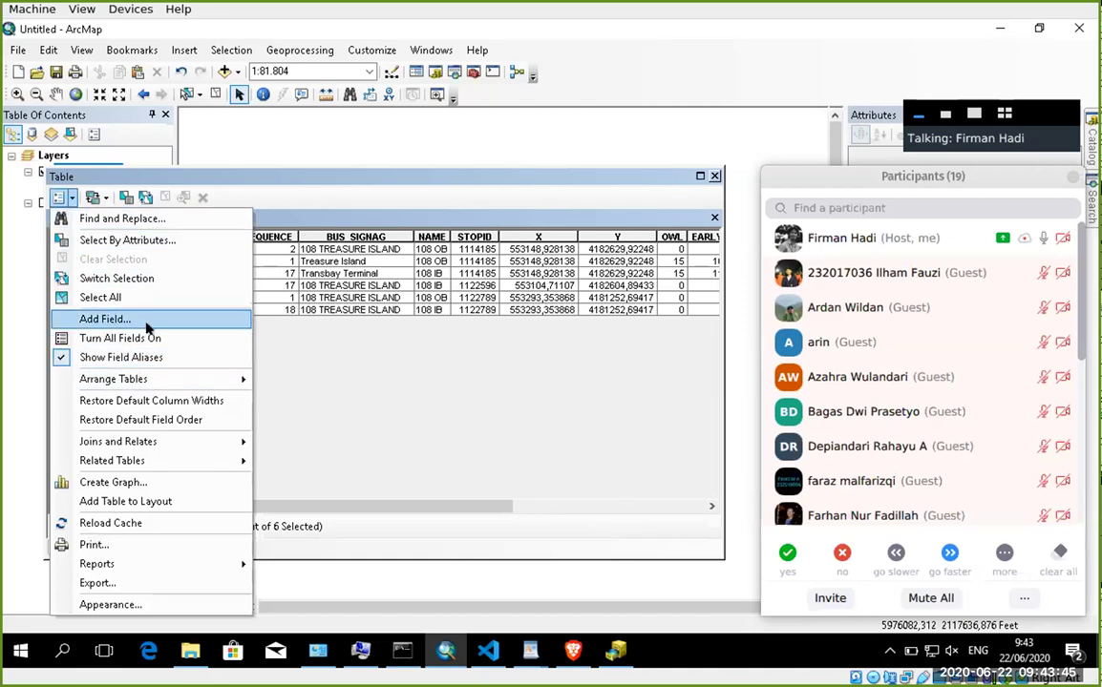
{"action": "left_click", "coordinate": [368, 387]}
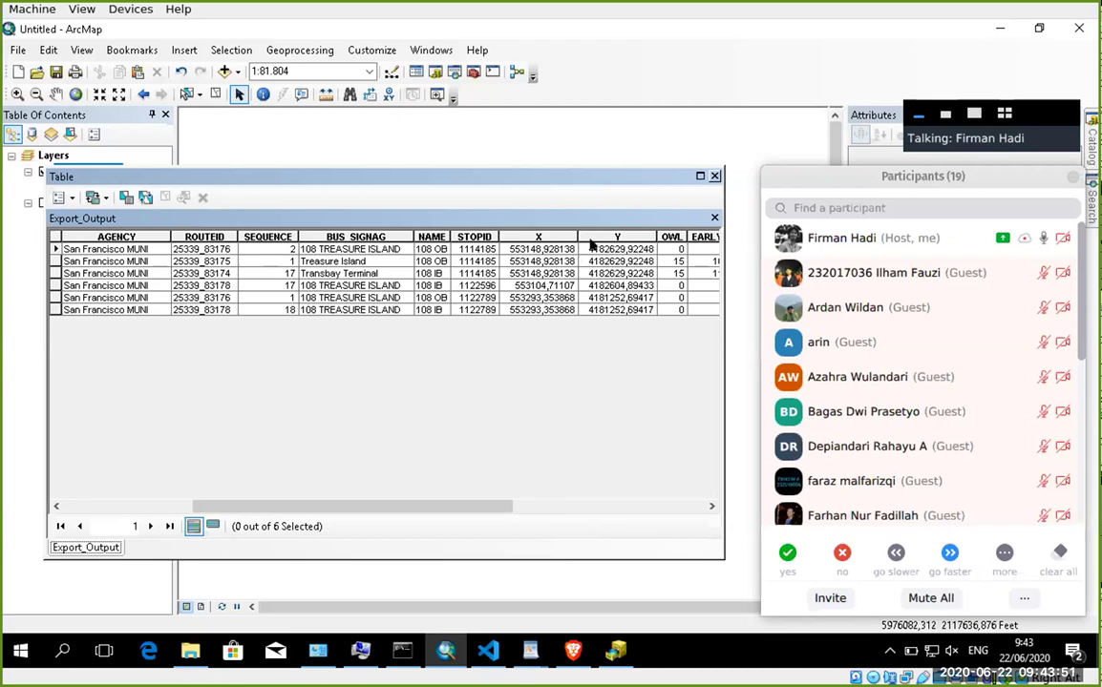
{"action": "left_click", "coordinate": [73, 196]}
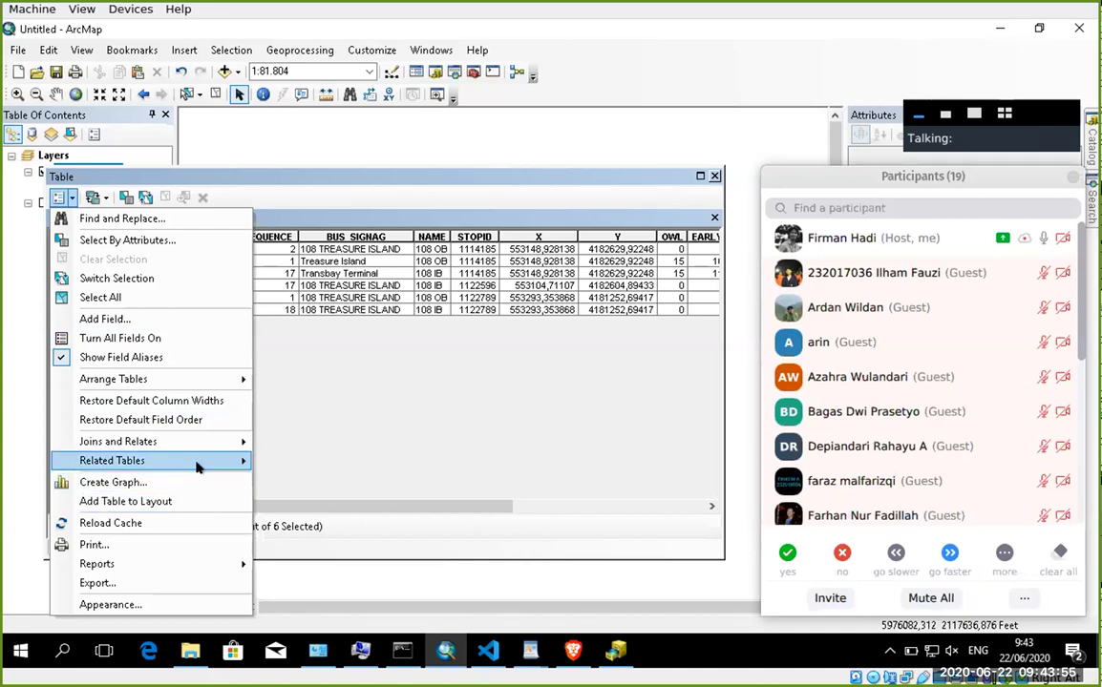
{"action": "left_click", "coordinate": [453, 411]}
{"action": "left_click", "coordinate": [714, 176]}
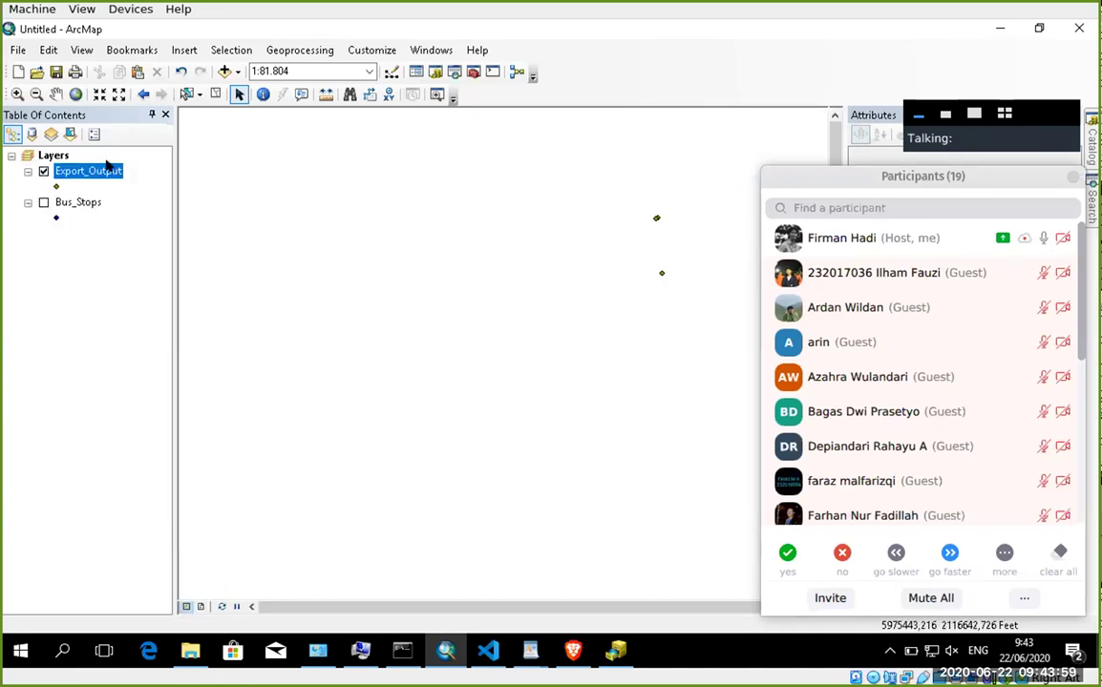
Step: Start an edit session on the Export_Output layer
{"action": "right_click", "coordinate": [105, 169]}
{"action": "mouse_move", "coordinate": [283, 467]}
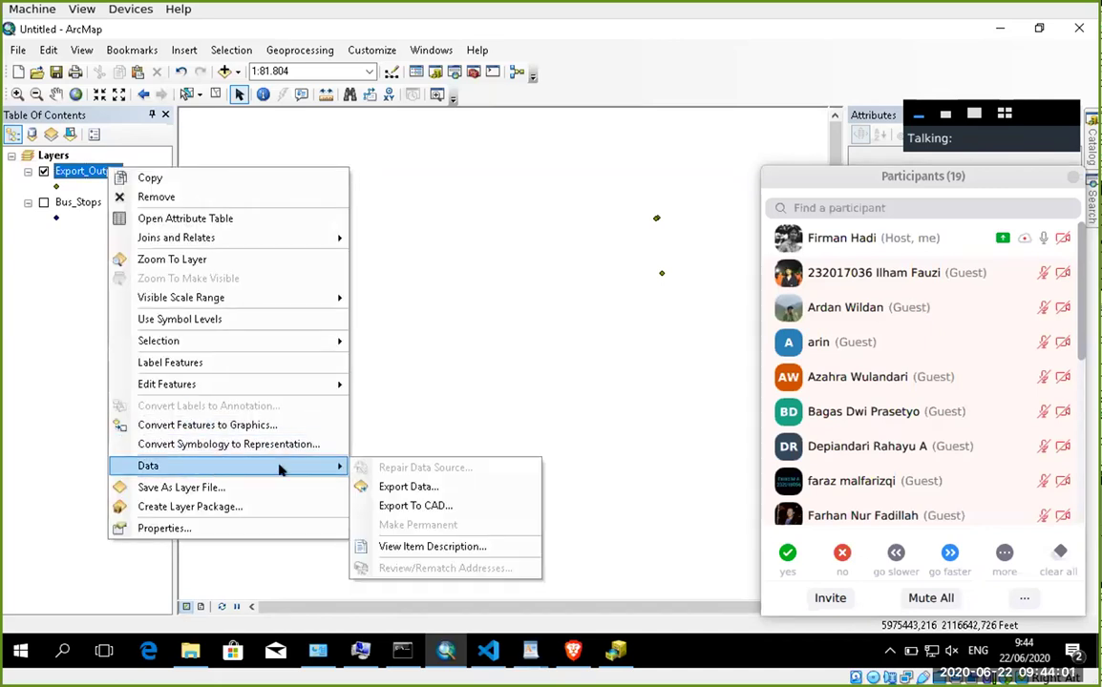
{"action": "mouse_move", "coordinate": [315, 384]}
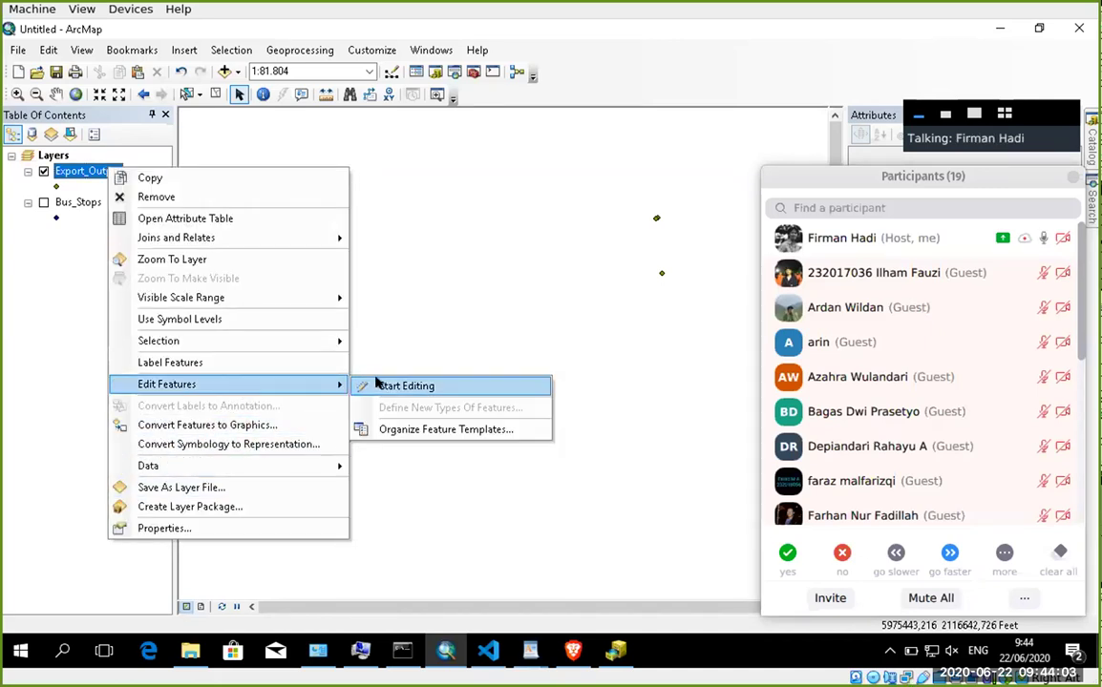
{"action": "left_click", "coordinate": [391, 384]}
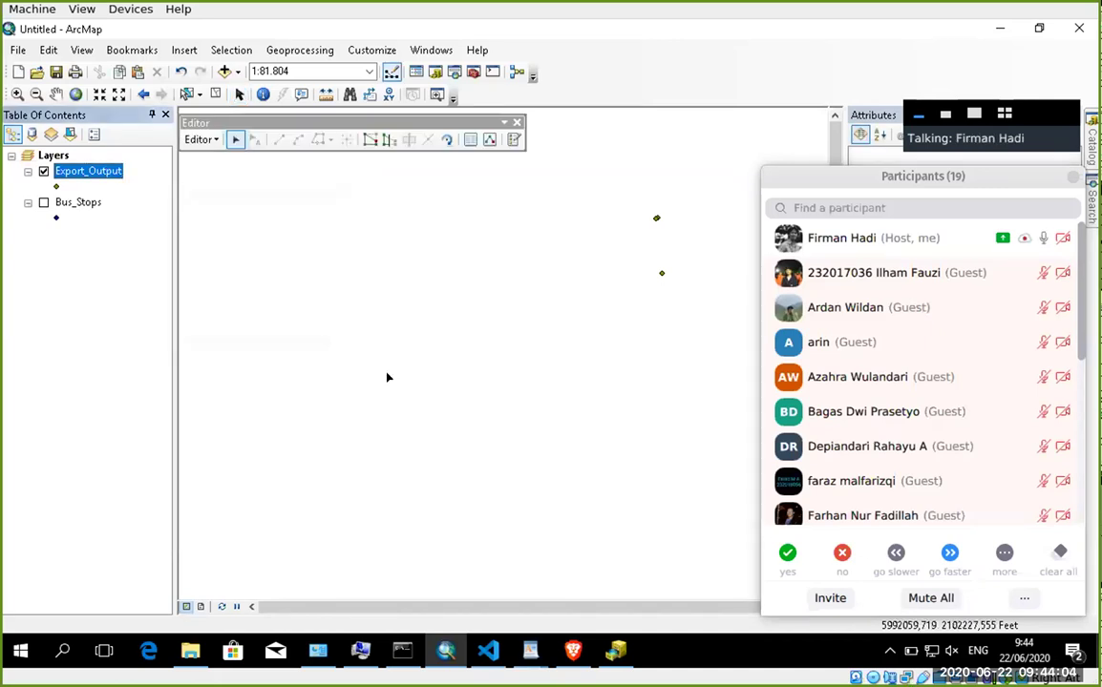
{"action": "left_click", "coordinate": [210, 140]}
{"action": "left_click", "coordinate": [83, 267]}
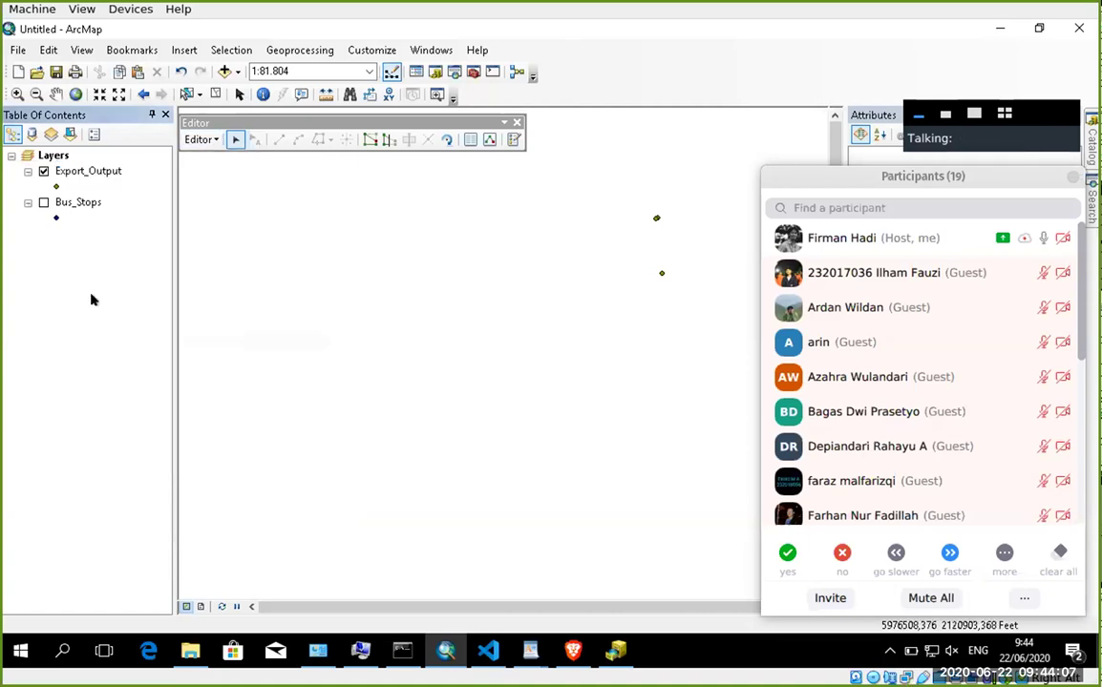
Step: Reopen the Export_Output attribute table and check which table commands are available during editing
{"action": "left_click", "coordinate": [107, 171]}
{"action": "right_click", "coordinate": [108, 172]}
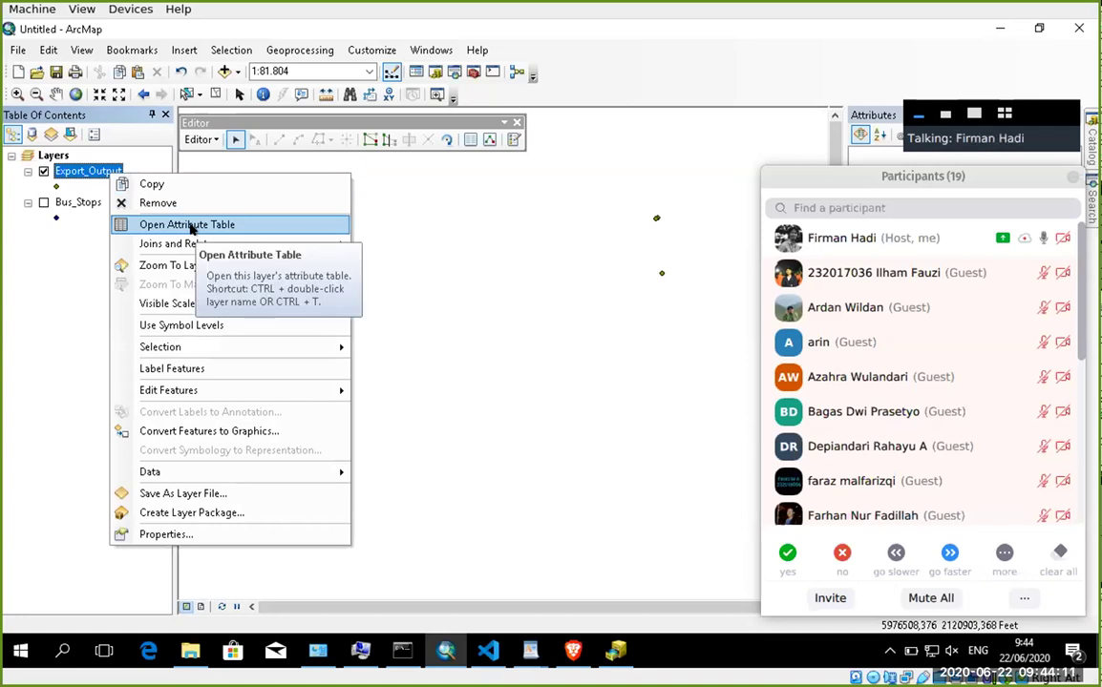
{"action": "left_click", "coordinate": [190, 225]}
{"action": "left_click", "coordinate": [72, 197]}
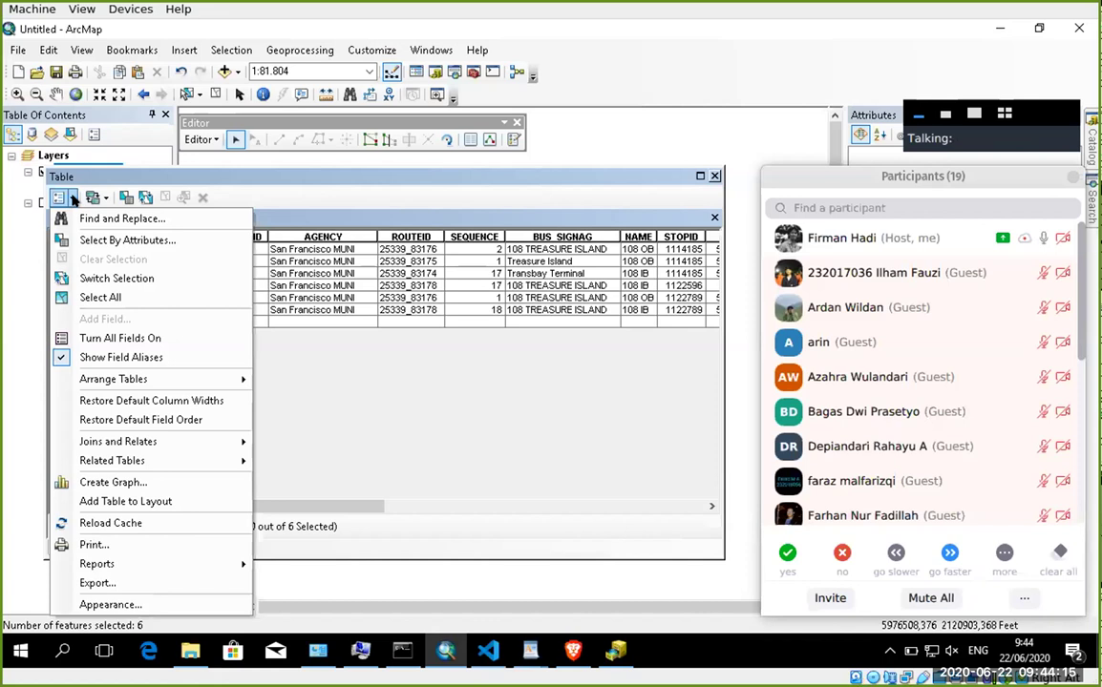
{"action": "left_click", "coordinate": [387, 374]}
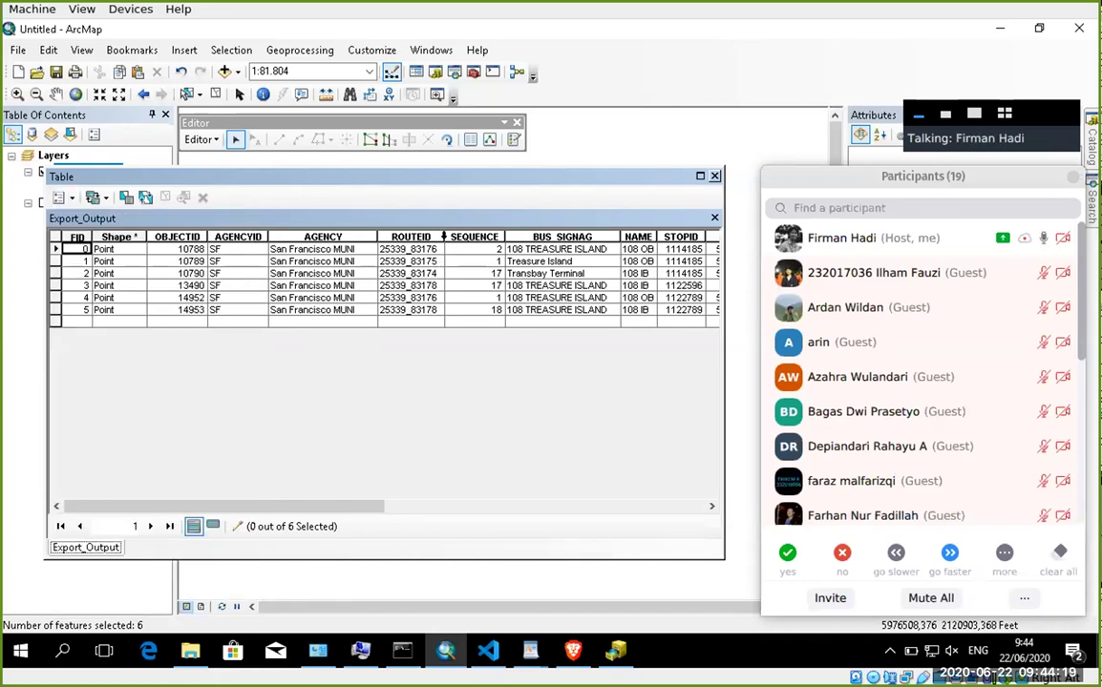
Step: Examine the commands offered for the SEQUENCE field and for the whole table, then close the attribute table
{"action": "left_click", "coordinate": [468, 238]}
{"action": "right_click", "coordinate": [468, 239]}
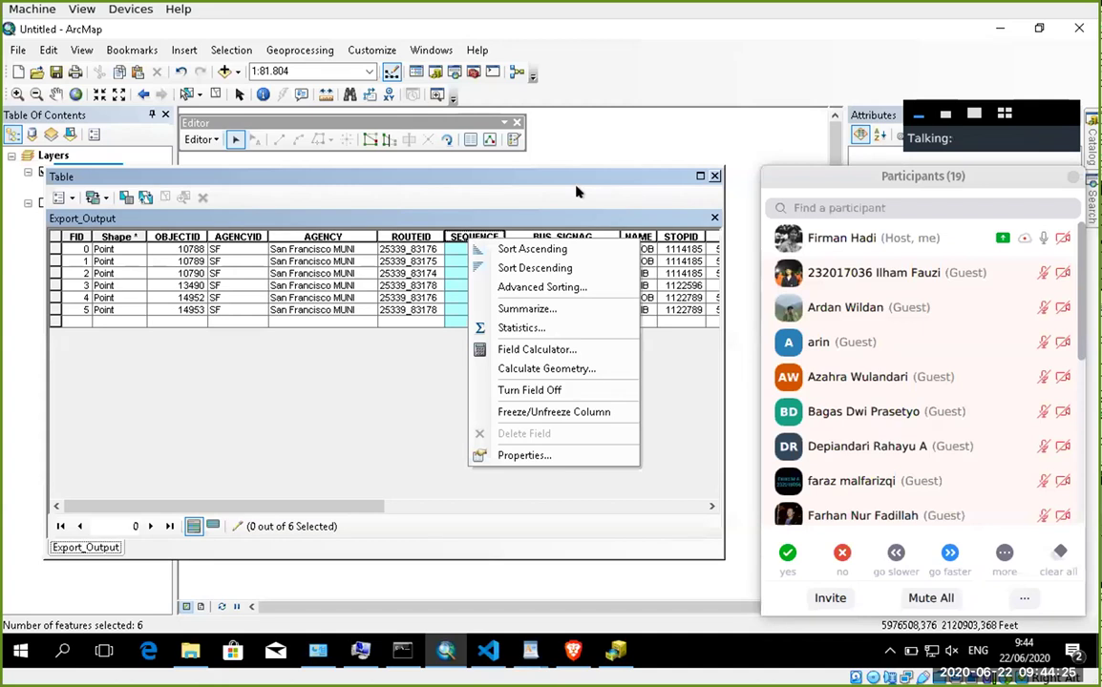
{"action": "left_click", "coordinate": [523, 174]}
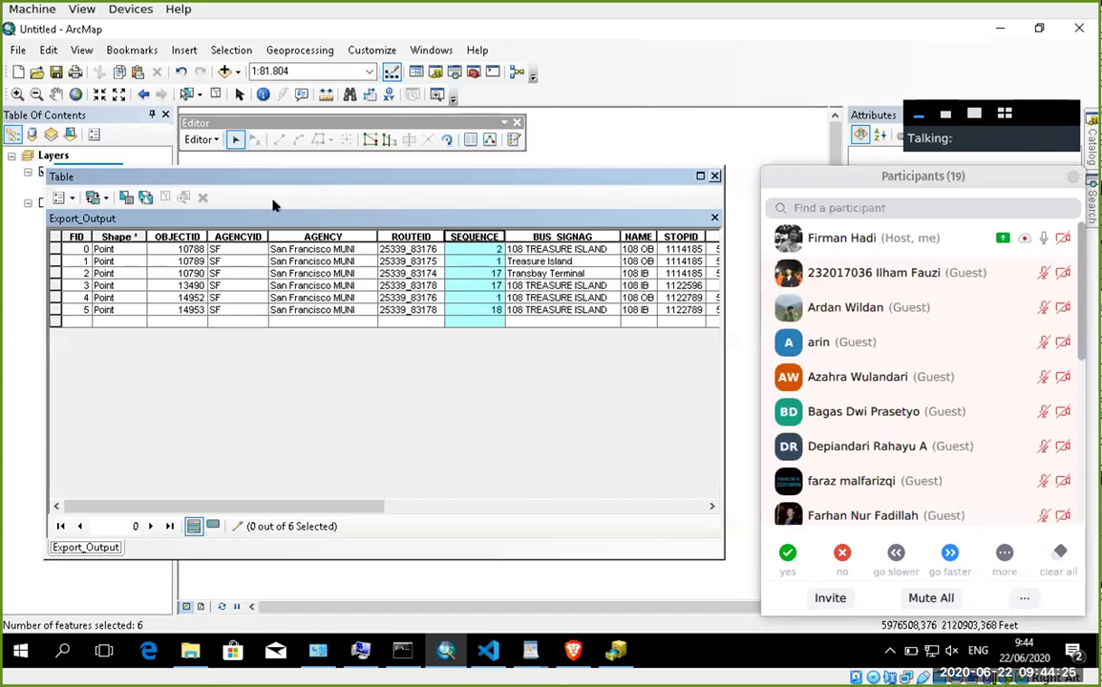
{"action": "left_click", "coordinate": [74, 198]}
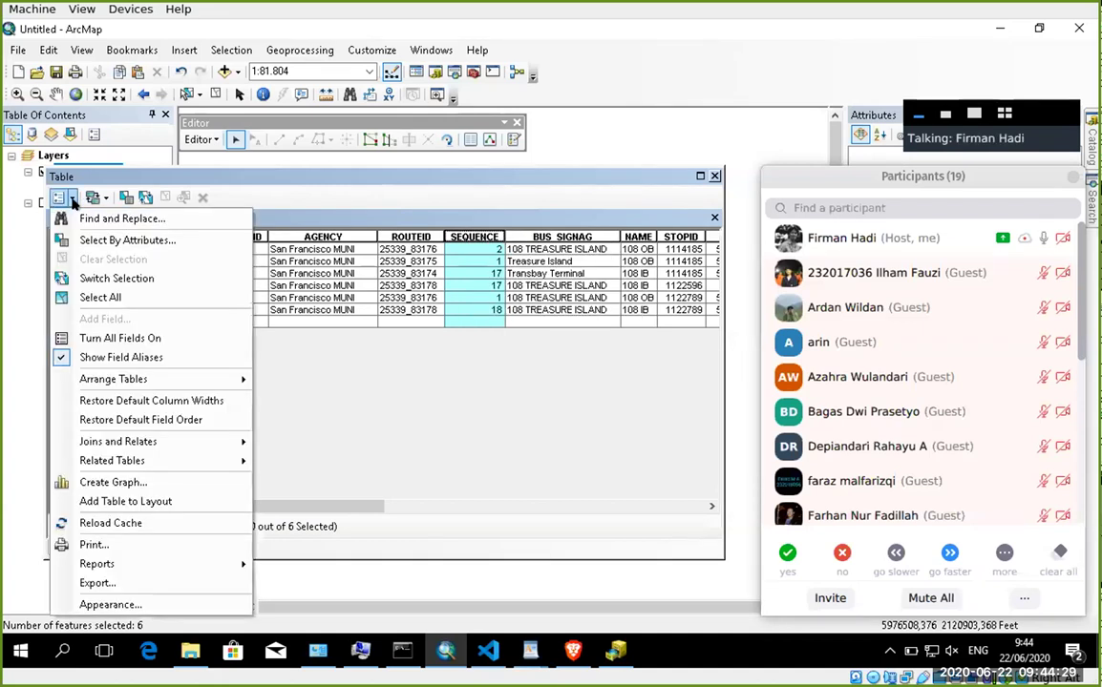
{"action": "left_click", "coordinate": [452, 176]}
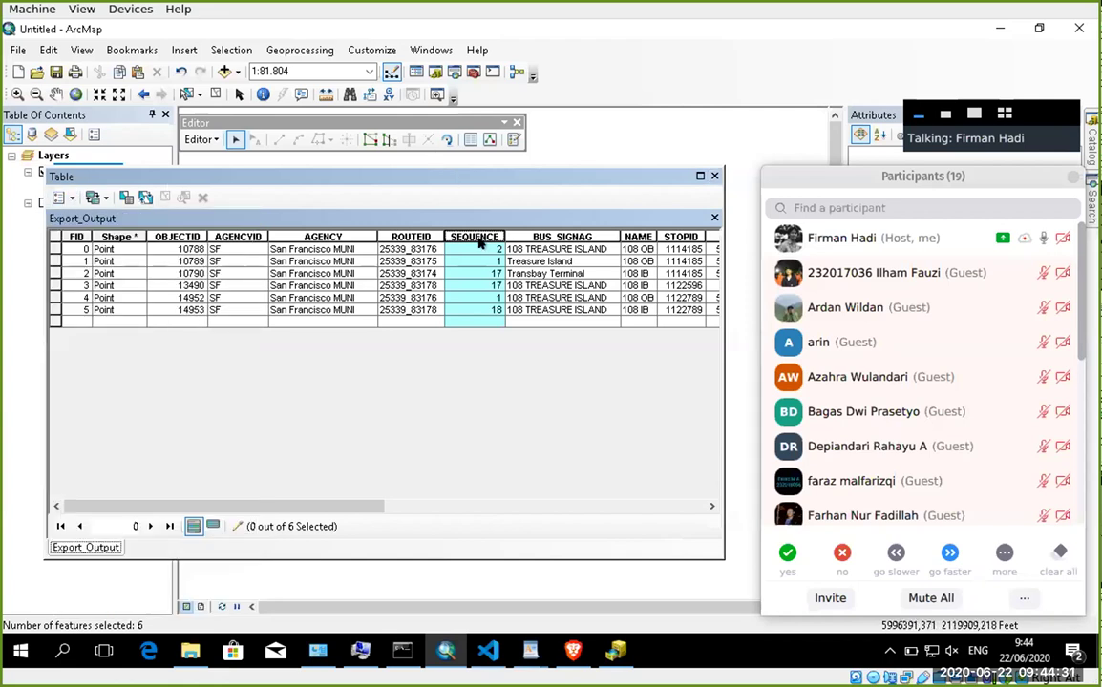
{"action": "right_click", "coordinate": [480, 236]}
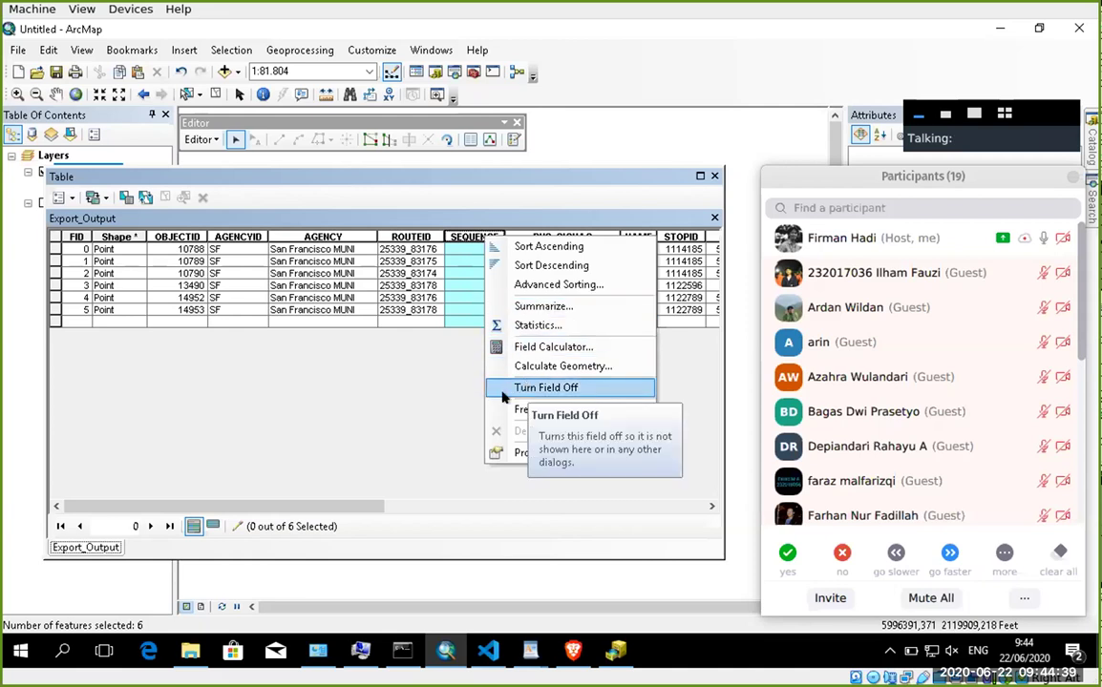
{"action": "left_click", "coordinate": [404, 446]}
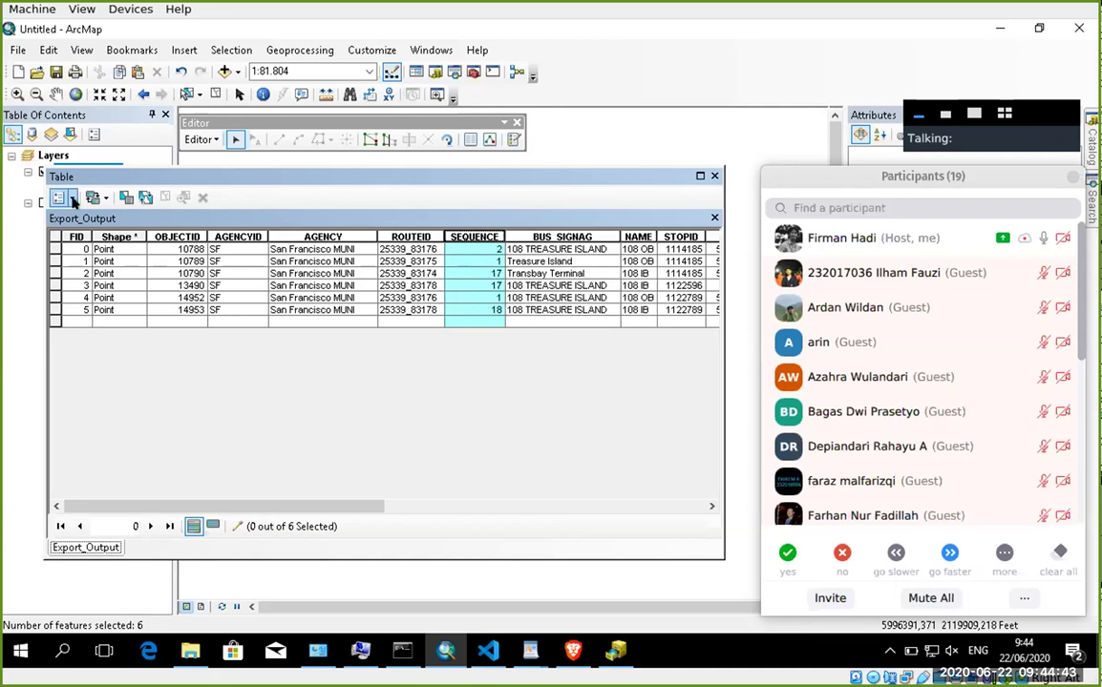
{"action": "left_click", "coordinate": [63, 198]}
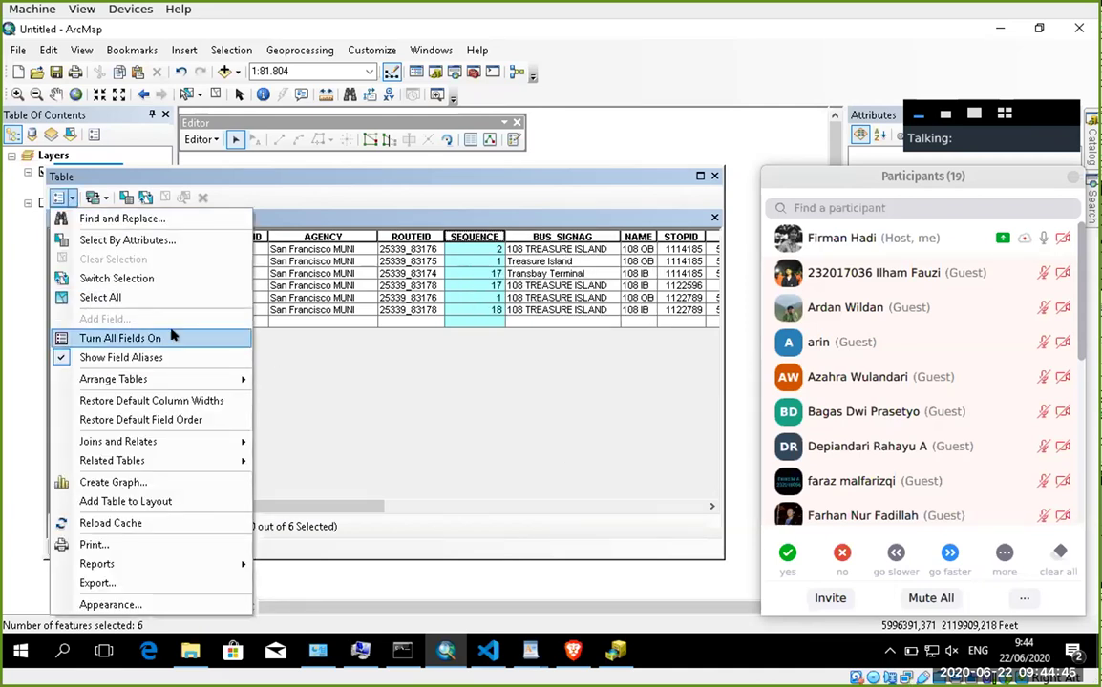
{"action": "mouse_move", "coordinate": [189, 380]}
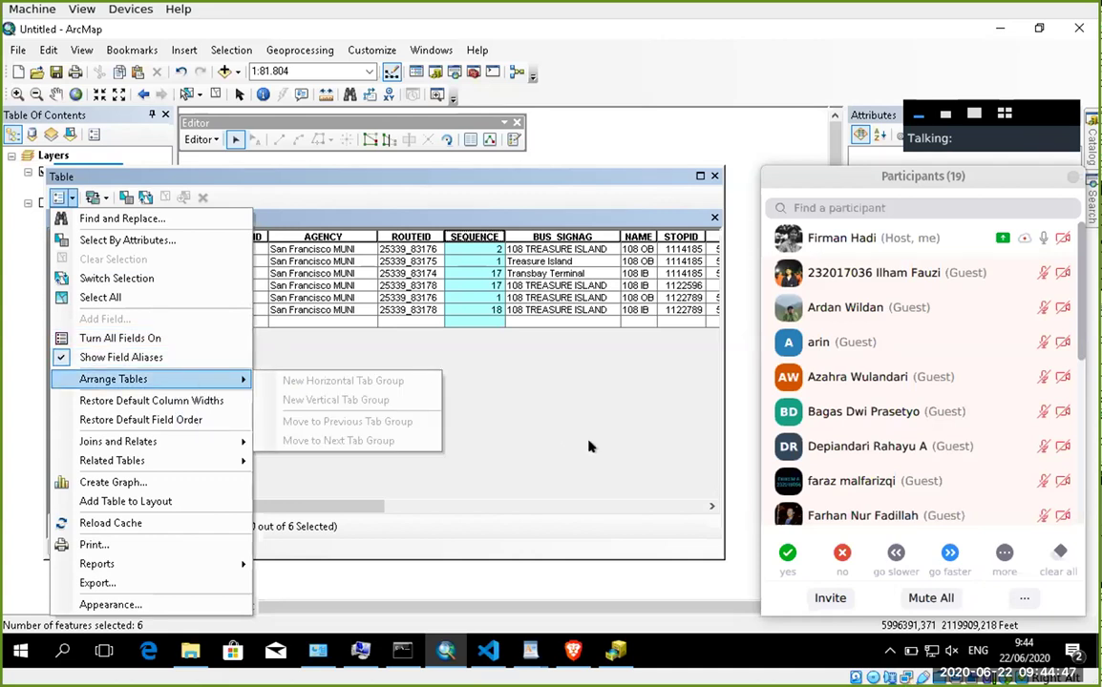
{"action": "left_click", "coordinate": [615, 455]}
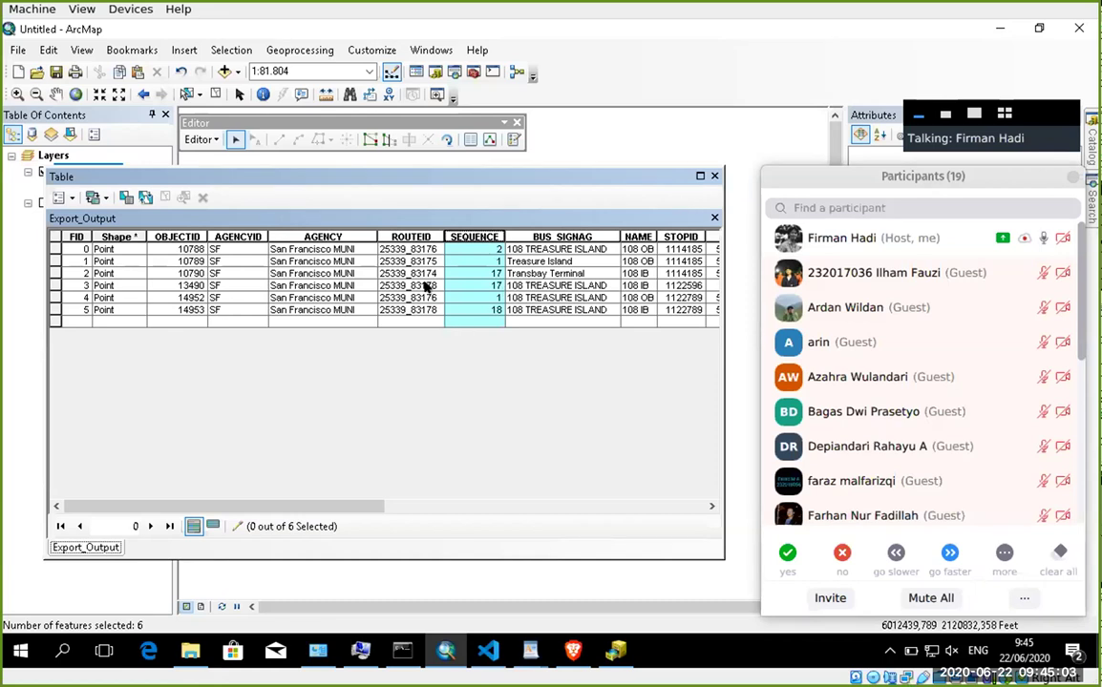
{"action": "left_click", "coordinate": [714, 178]}
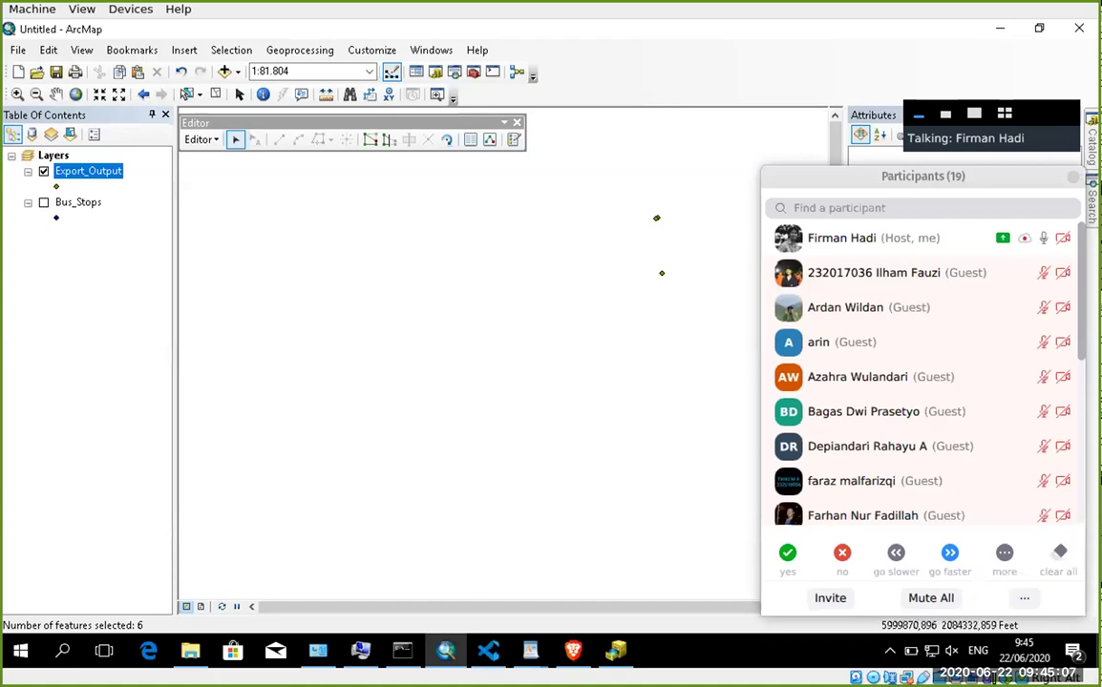
Step: Switch to Visual Studio Code and begin the empty search.py script with the line "import arcpy", followed by blank lines
{"action": "mouse_move", "coordinate": [488, 650]}
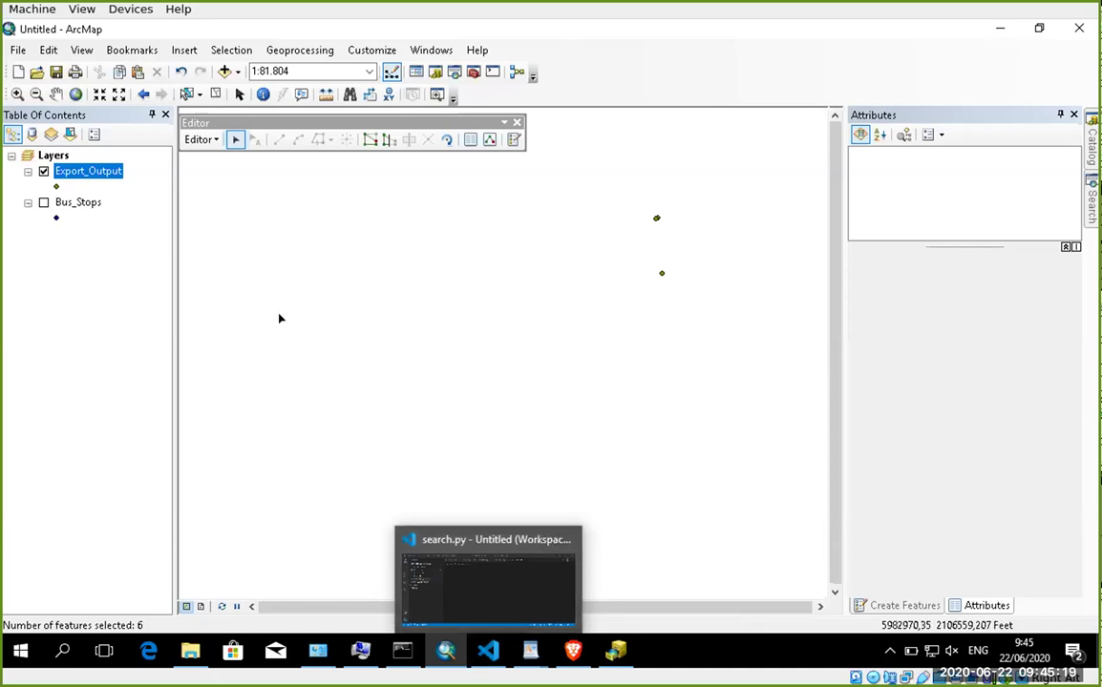
{"action": "key", "text": "alt+u"}
{"action": "key", "text": "alt+Tab"}
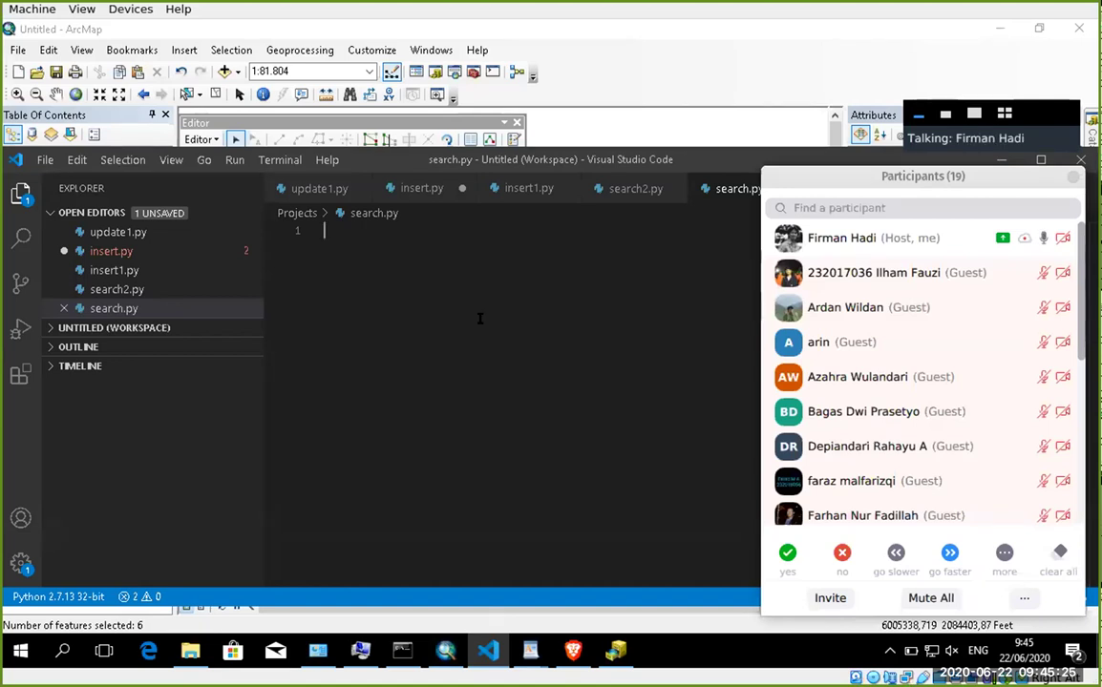
{"action": "type", "text": "import "}
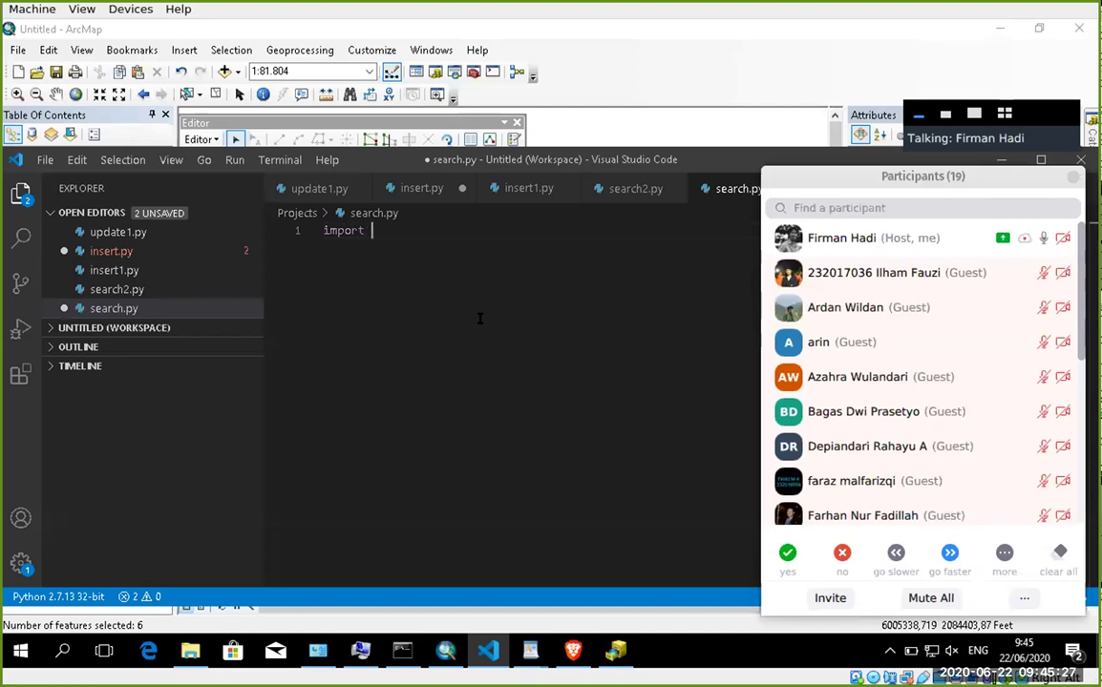
{"action": "type", "text": "arcpy"}
{"action": "key", "text": "Return"}
{"action": "key", "text": "Return"}
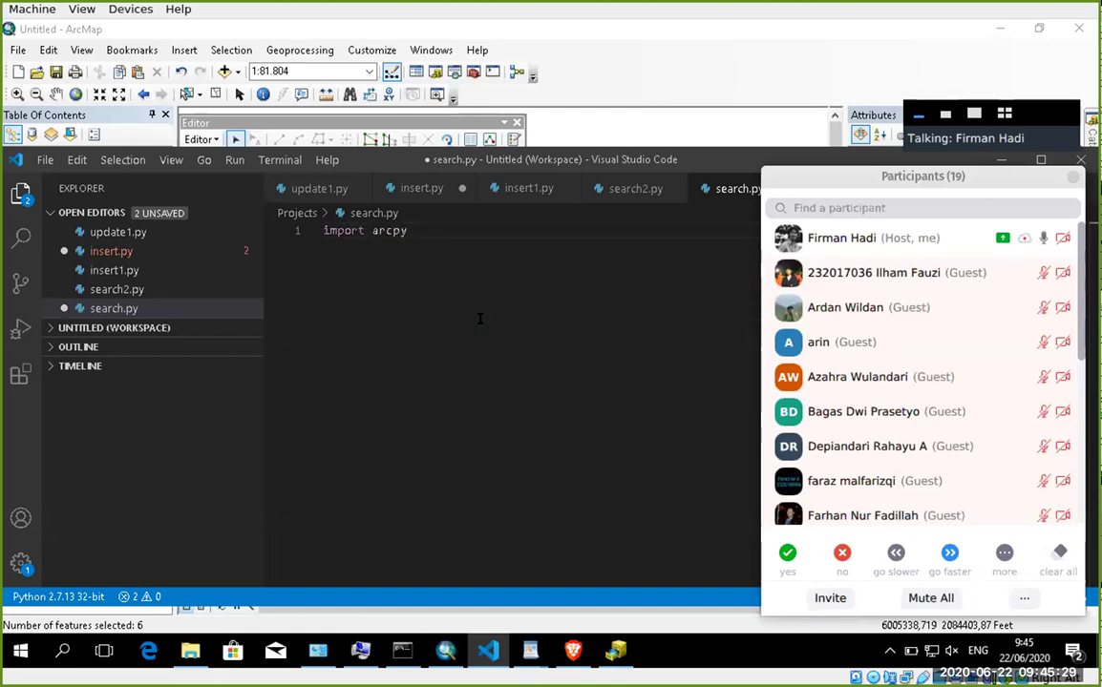
{"action": "key", "text": "Return"}
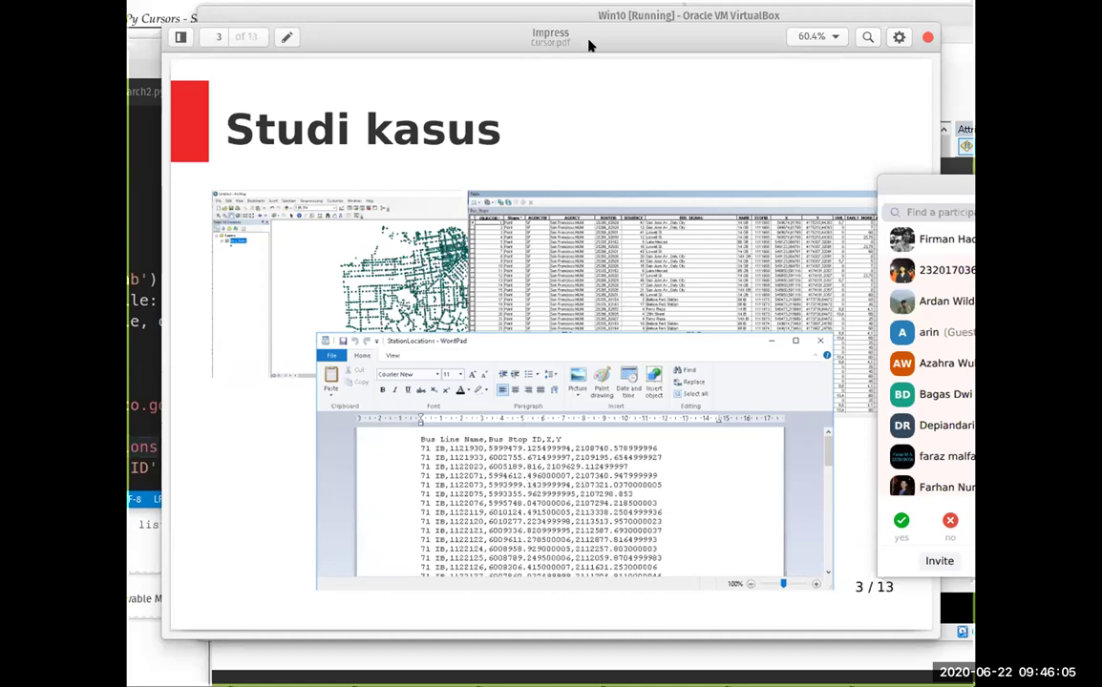
Step: Advance the Cursor.pdf presentation from the Studi kasus slide to the Data access (arcpy.da) slide
{"action": "key", "text": "Page_Down"}
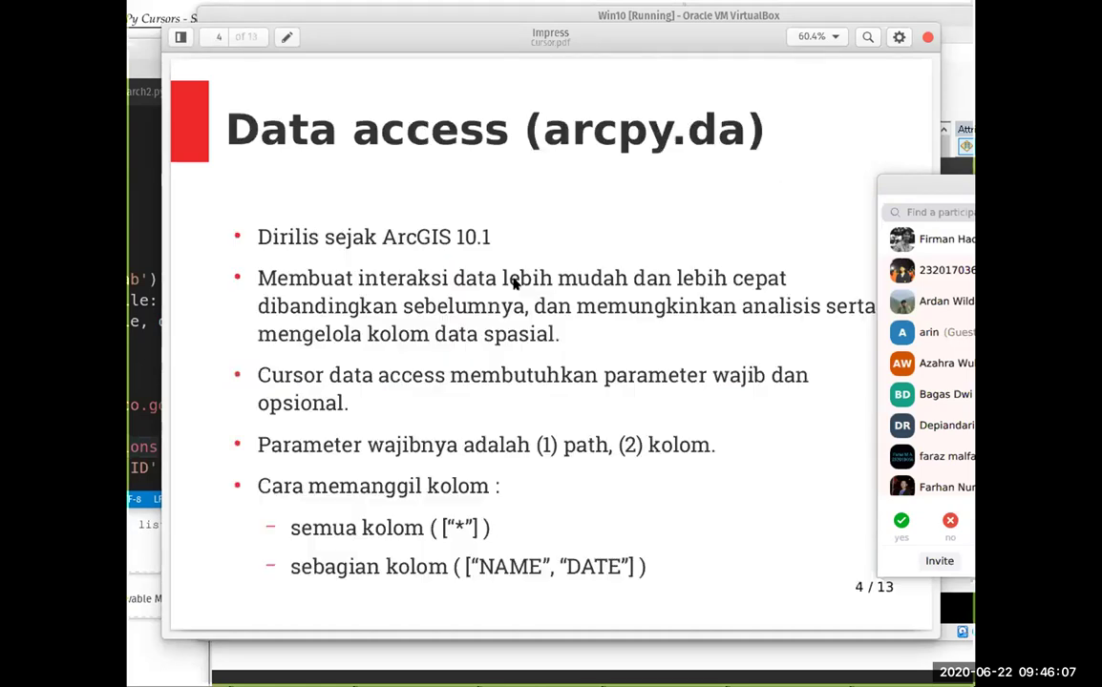